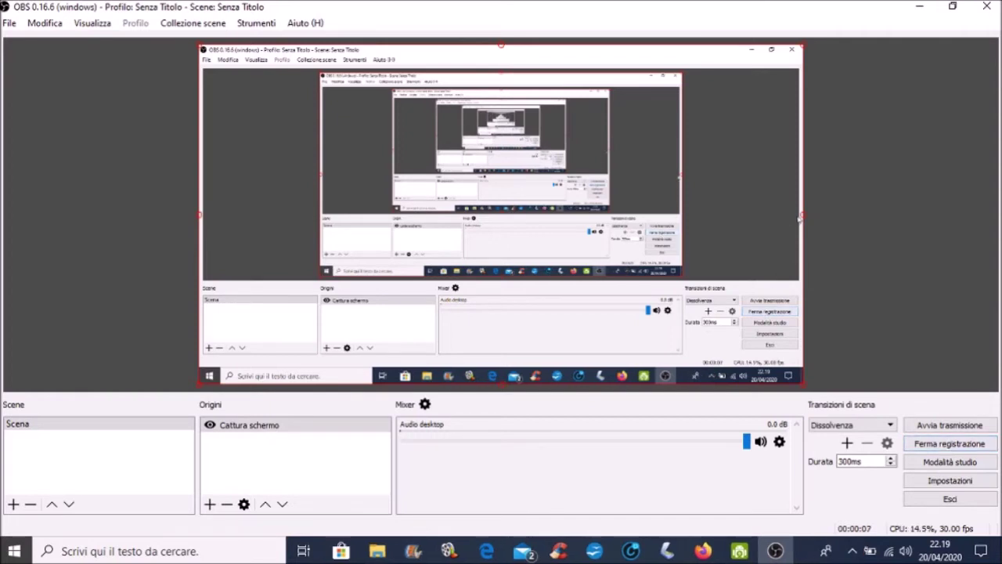
Minimize the OBS Studio window to reveal the desktop.
{"action": "left_click", "coordinate": [920, 8]}
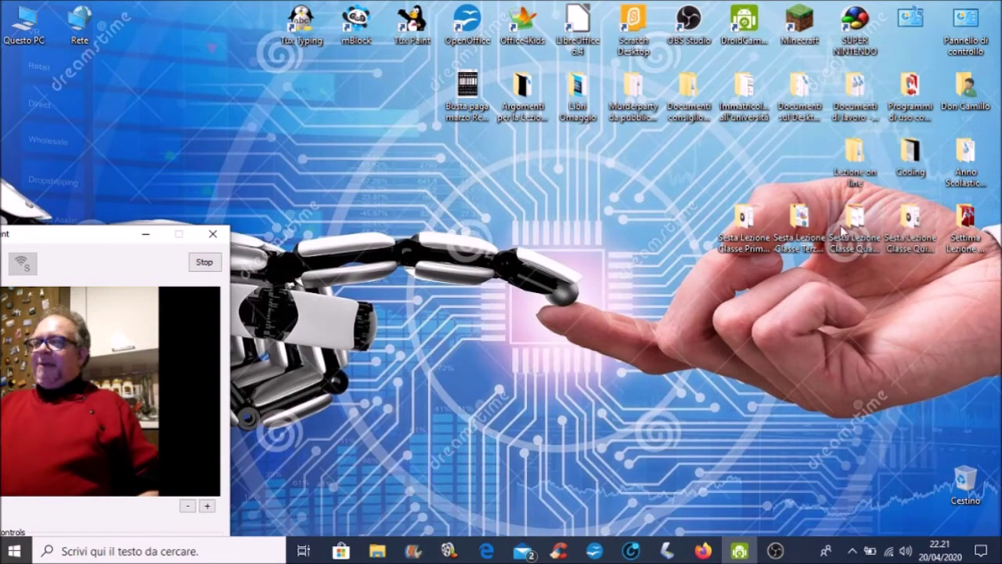
Open the 'Settima Lezione Quarta Primaria A' desktop folder in File Explorer.
{"action": "double_click", "coordinate": [965, 223]}
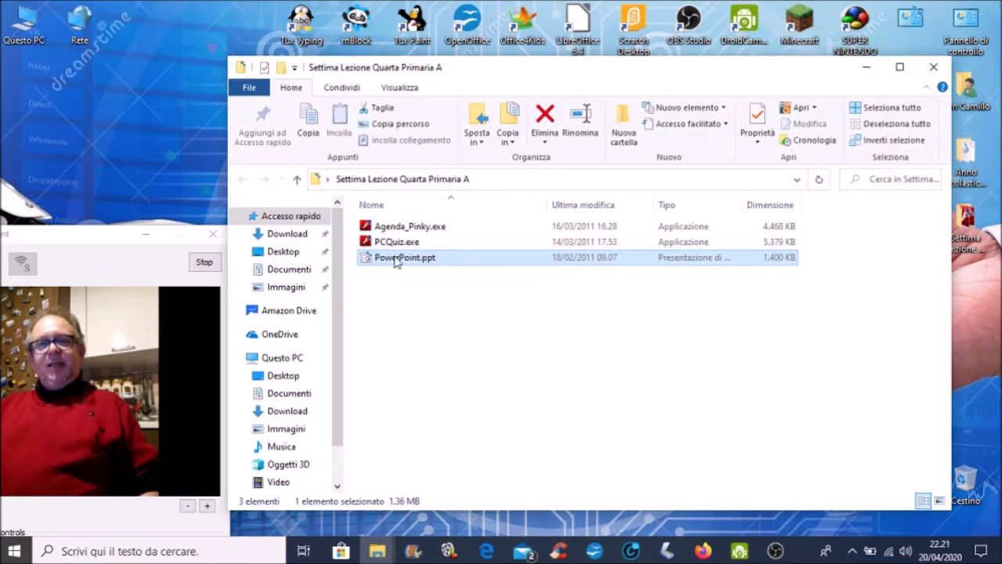
Open PowerPoint.ppt in OpenOffice Impress.
{"action": "double_click", "coordinate": [395, 261]}
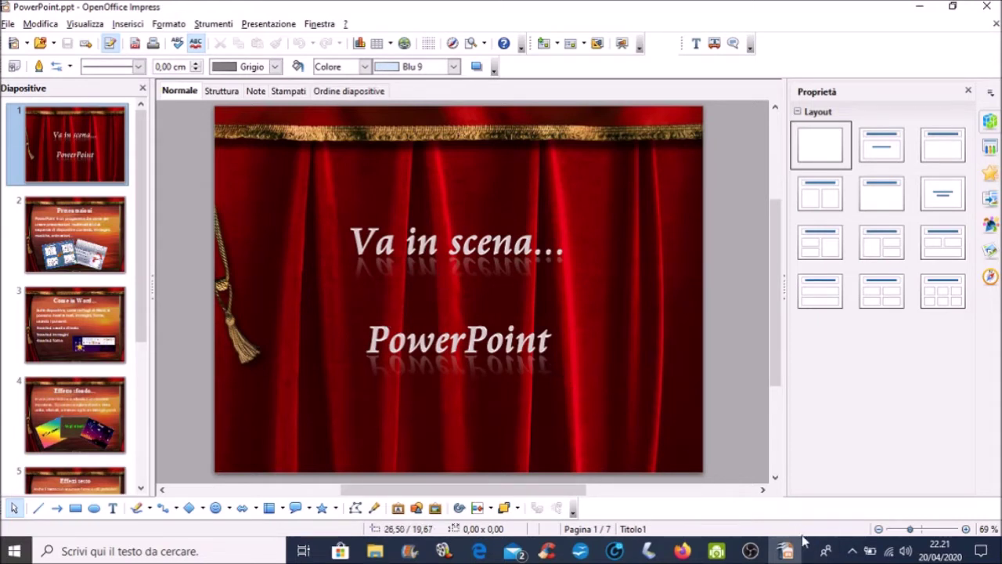
Open the Windows Start menu from the taskbar.
{"action": "mouse_move", "coordinate": [789, 555]}
{"action": "left_click", "coordinate": [13, 552]}
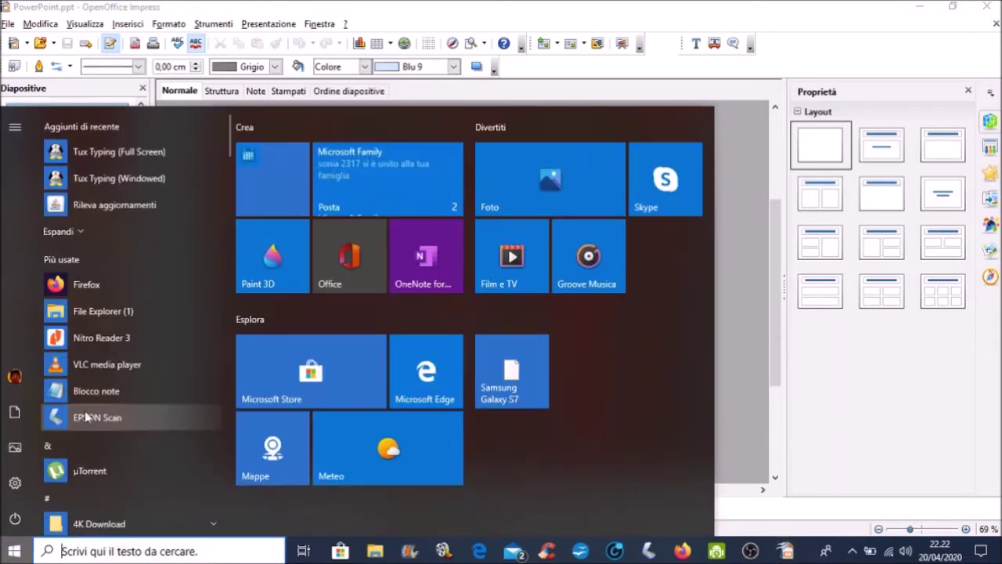
Write 'Open Office' and 'Libre Office' on two lines in a new Notepad, then minimize it.
{"action": "left_click", "coordinate": [88, 400]}
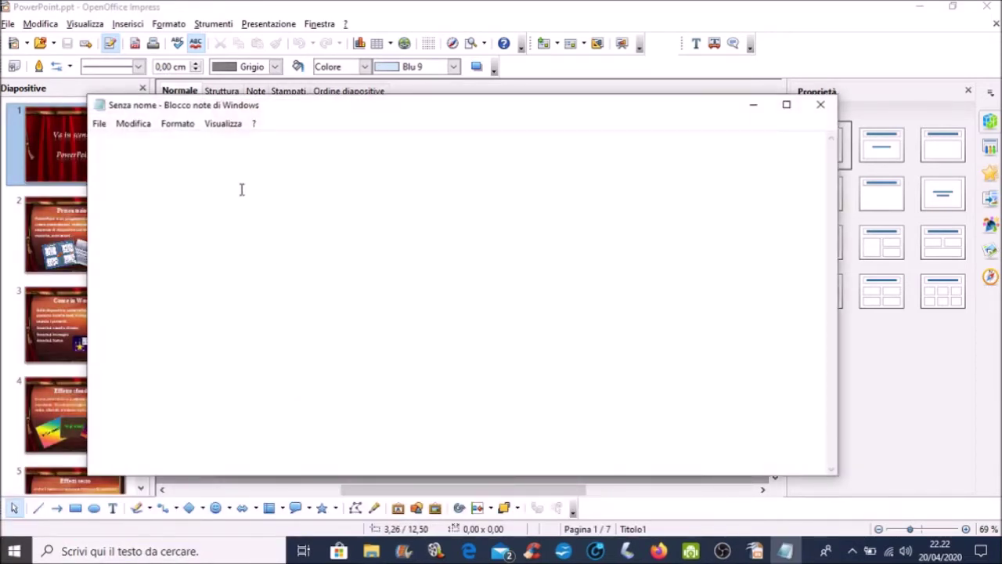
{"action": "type", "text": "Open "}
{"action": "type", "text": "Office "}
{"action": "type", "text": "Libre "}
{"action": "type", "text": "Office"}
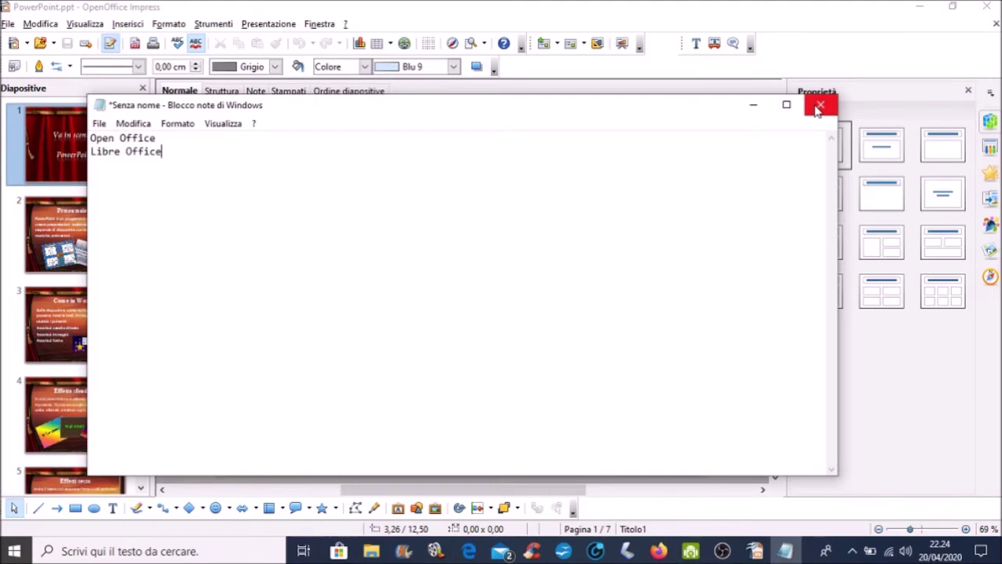
{"action": "left_click", "coordinate": [752, 106]}
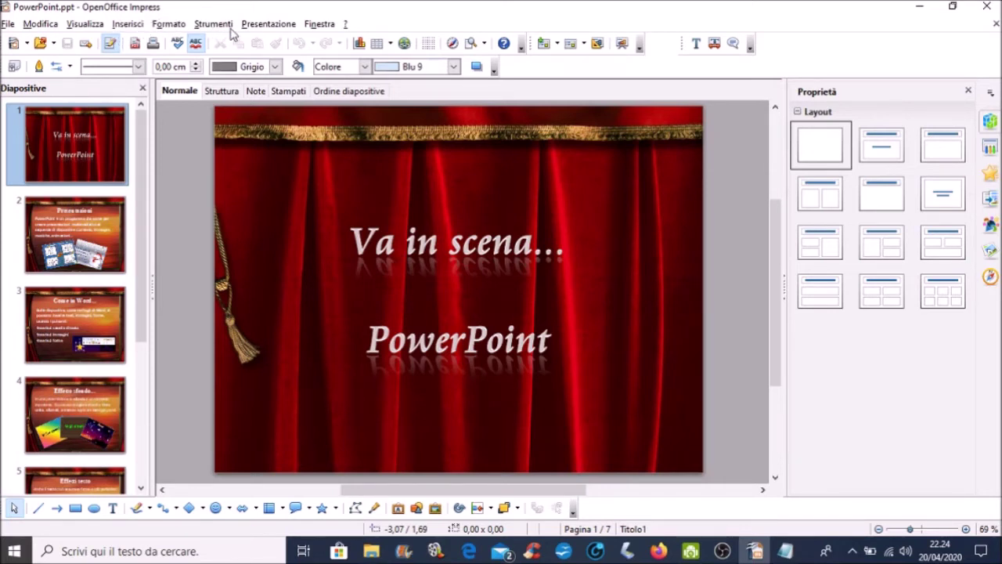
Select slides 1 through 7 and open Animazione personalizzata from the Presentazione menu.
{"action": "left_click", "coordinate": [268, 25]}
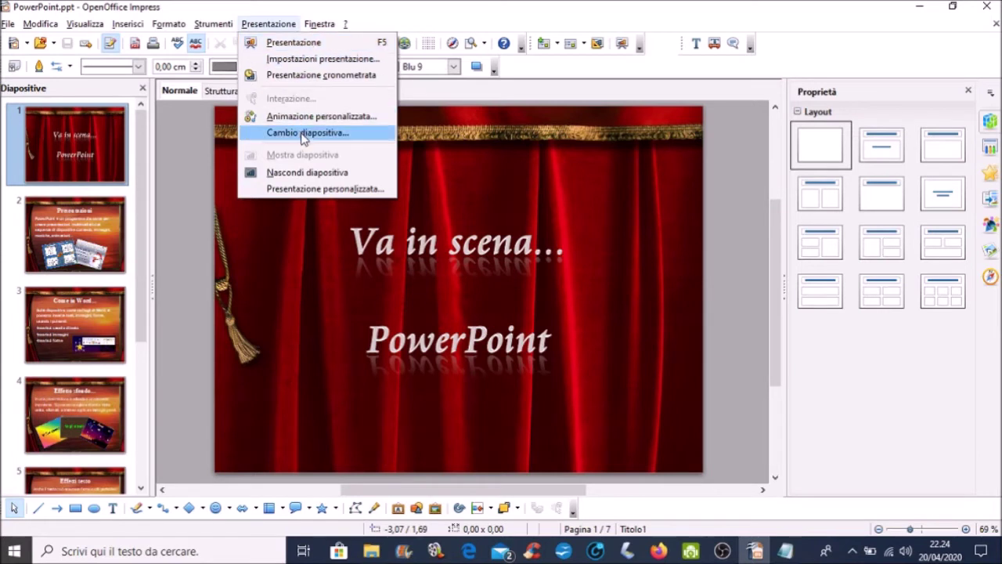
{"action": "left_click", "coordinate": [90, 147]}
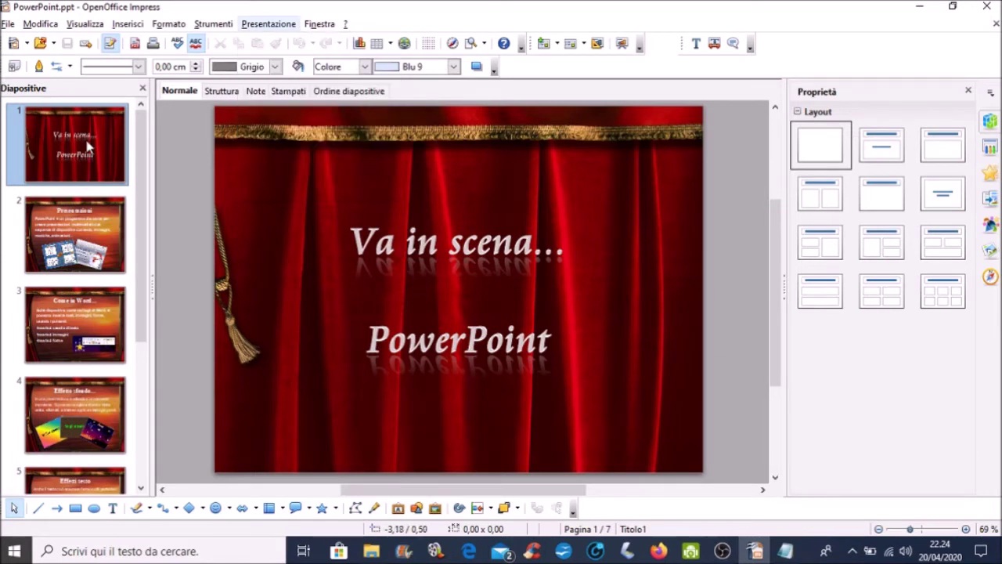
{"action": "left_click_drag", "start_coordinate": [139, 197], "coordinate": [143, 338]}
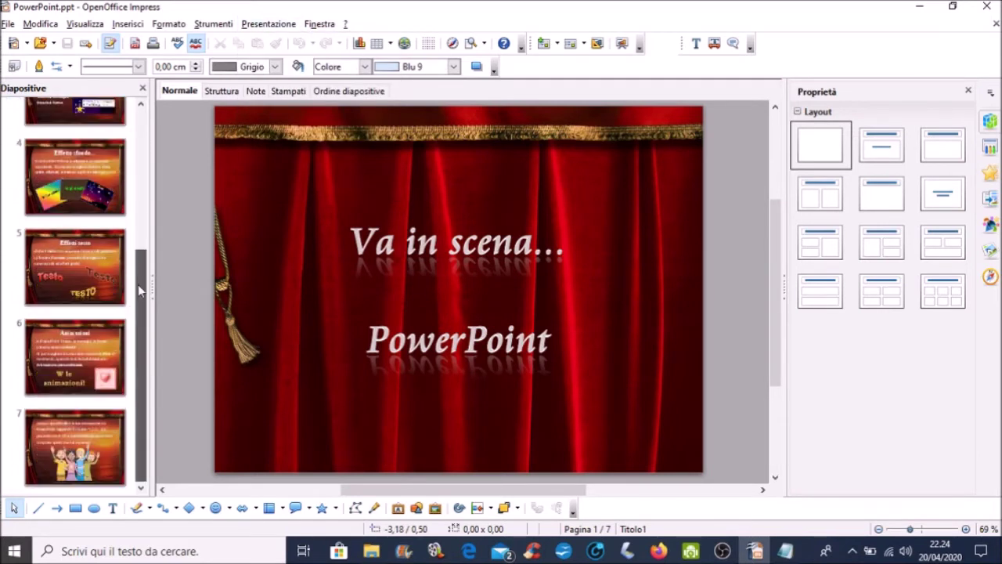
{"action": "left_click", "coordinate": [63, 436], "text": "shift"}
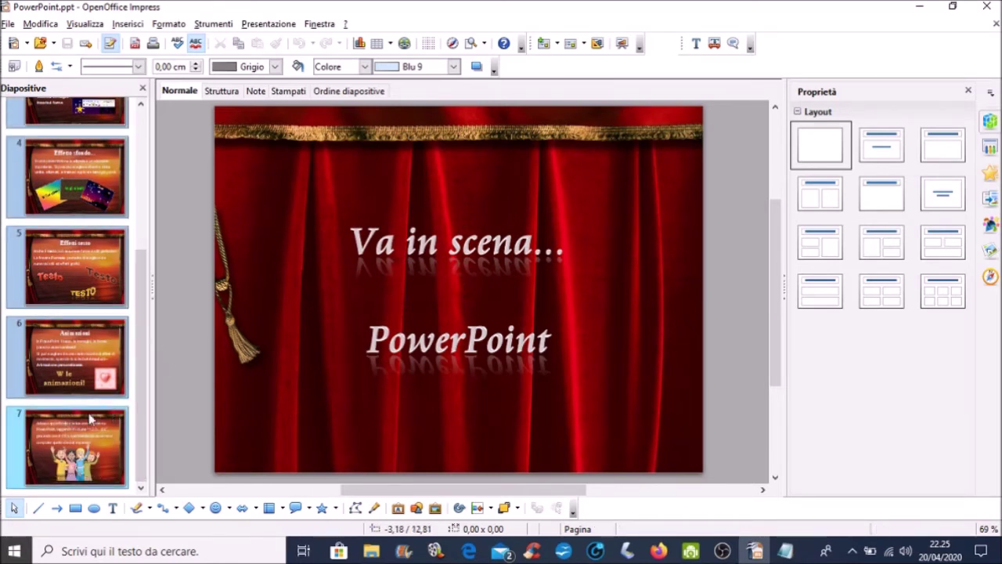
{"action": "left_click", "coordinate": [267, 24]}
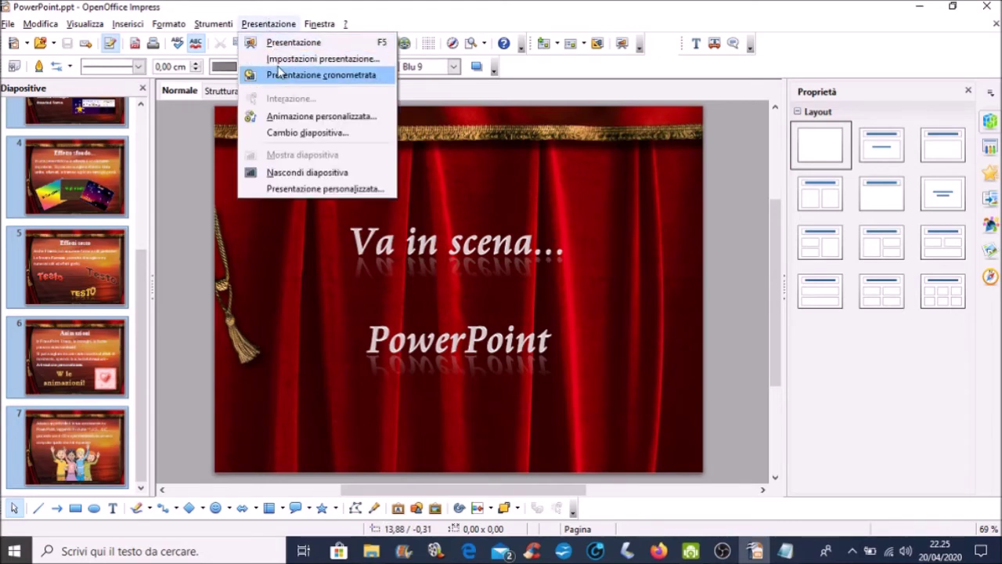
{"action": "left_click", "coordinate": [294, 118]}
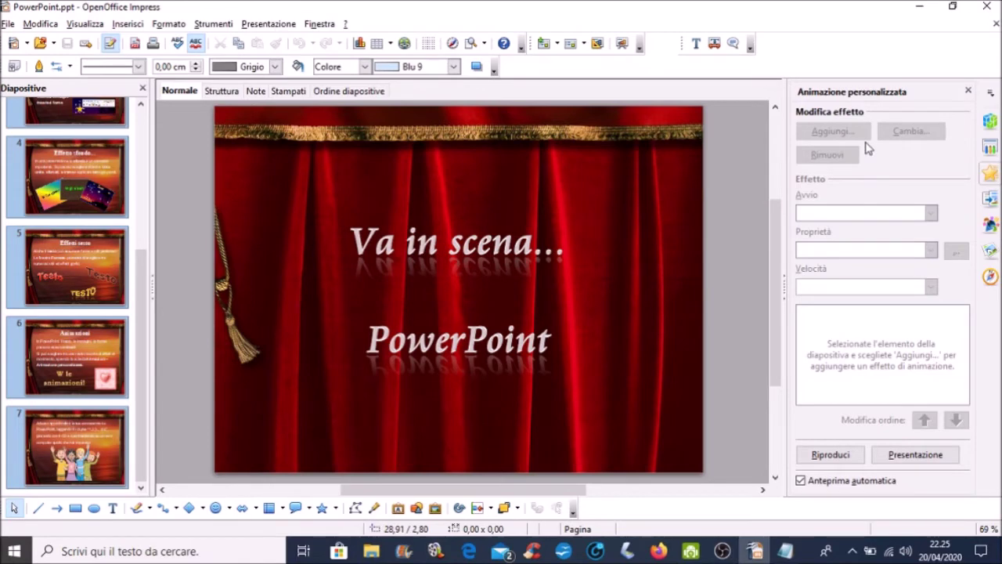
Switch to the Slide Transition pane and browse its list of transitions.
{"action": "left_click", "coordinate": [990, 197]}
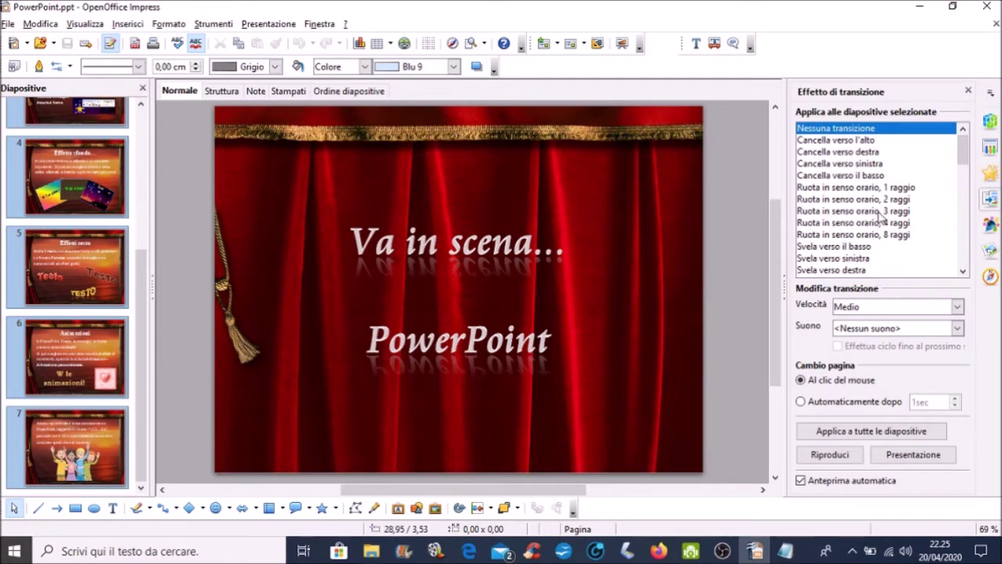
{"action": "scroll", "coordinate": [881, 218], "scroll_direction": "down", "scroll_amount": 3}
{"action": "scroll", "coordinate": [880, 218], "scroll_direction": "down", "scroll_amount": 3}
{"action": "scroll", "coordinate": [879, 217], "scroll_direction": "down", "scroll_amount": 3}
{"action": "scroll", "coordinate": [878, 217], "scroll_direction": "down", "scroll_amount": 3}
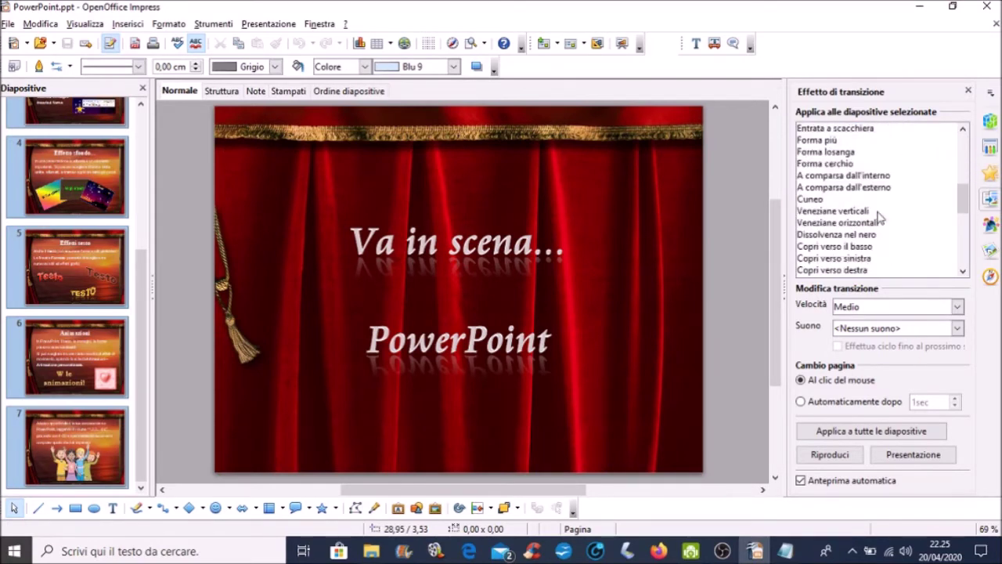
{"action": "scroll", "coordinate": [878, 217], "scroll_direction": "down", "scroll_amount": 3}
{"action": "scroll", "coordinate": [879, 217], "scroll_direction": "down", "scroll_amount": 3}
{"action": "scroll", "coordinate": [880, 215], "scroll_direction": "down", "scroll_amount": 3}
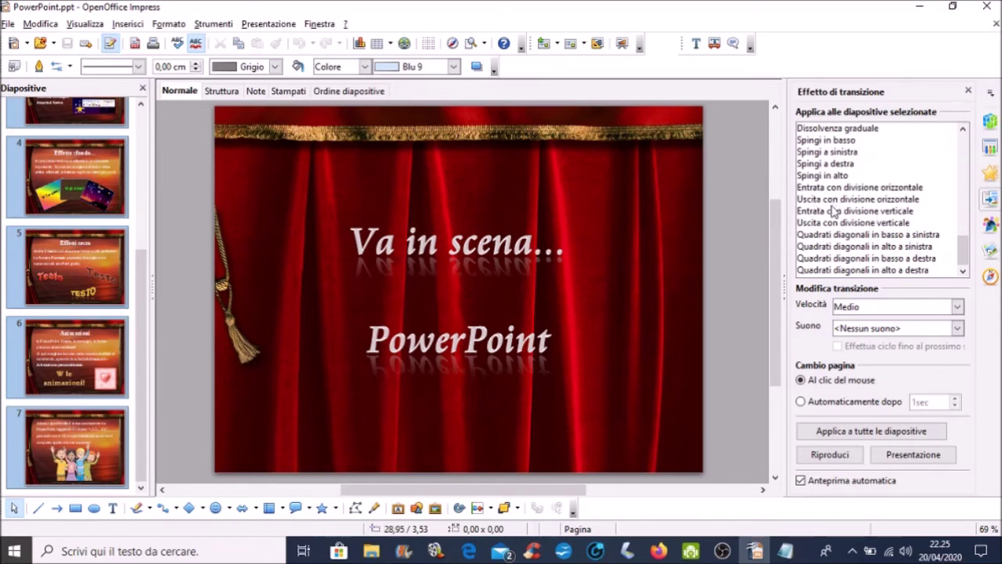
{"action": "scroll", "coordinate": [965, 247], "scroll_direction": "up", "scroll_amount": 1}
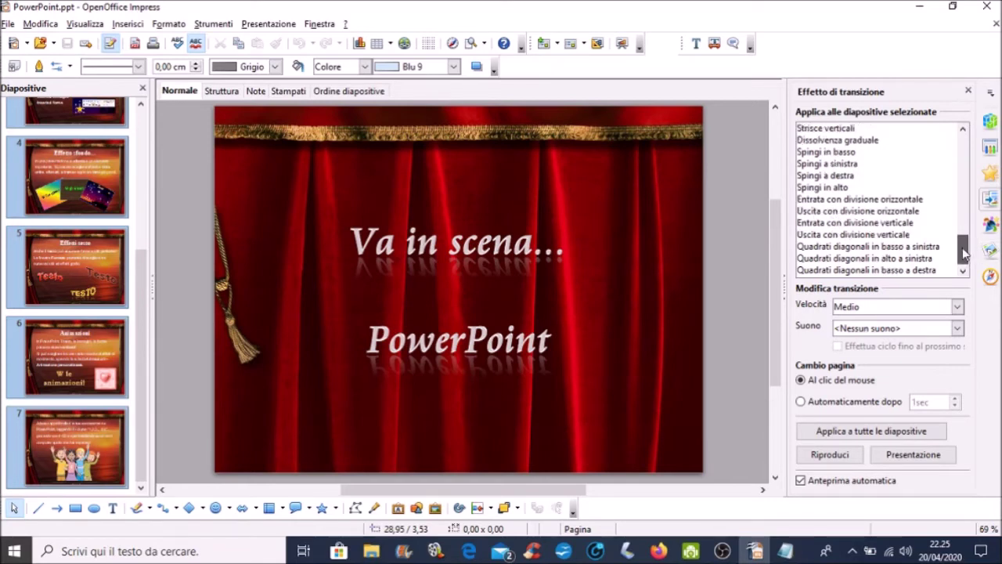
{"action": "scroll", "coordinate": [964, 247], "scroll_direction": "up", "scroll_amount": 1}
{"action": "left_click_drag", "start_coordinate": [965, 246], "coordinate": [964, 237]}
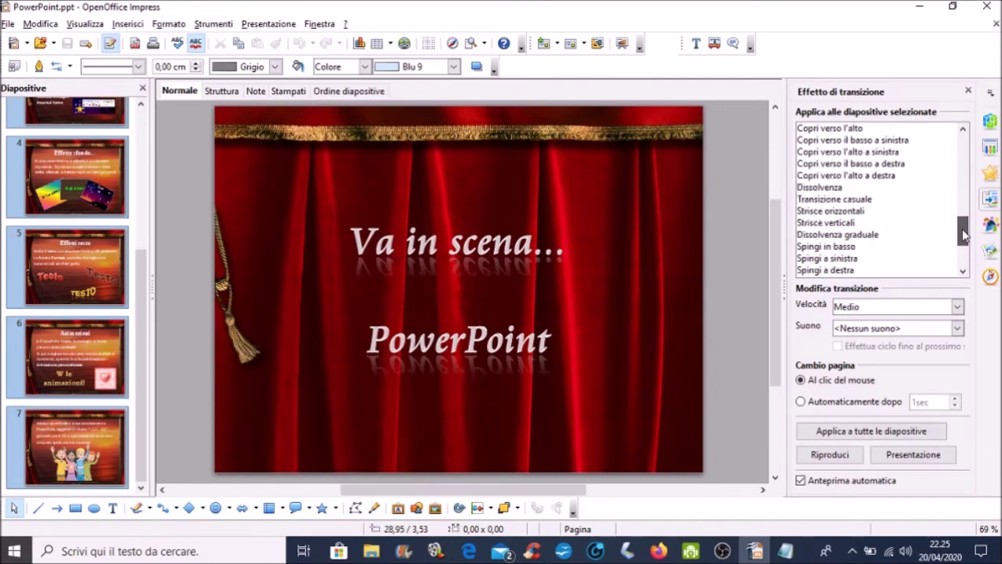
Apply Transizione casuale at medium speed to all slides and close the pane.
{"action": "left_click", "coordinate": [828, 200]}
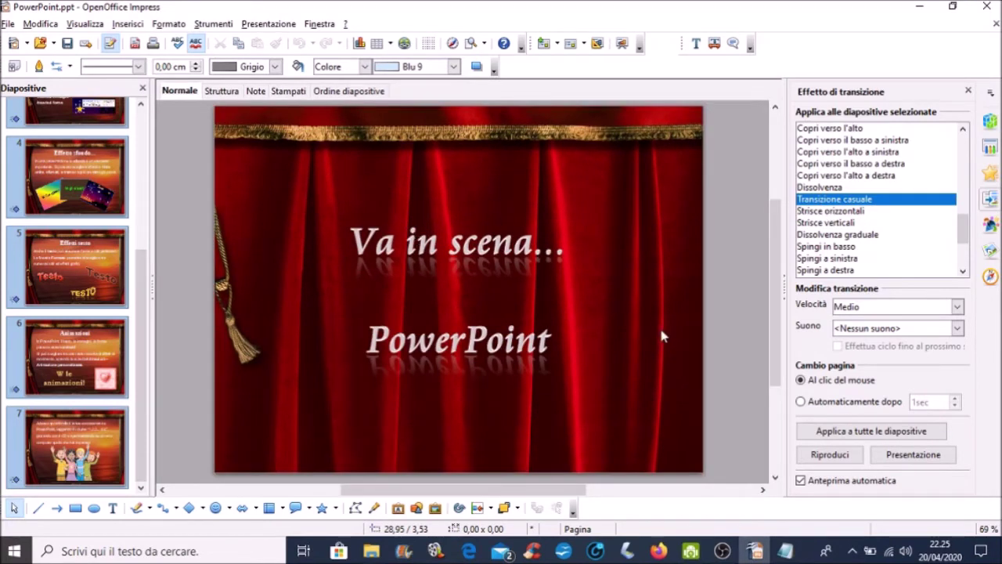
{"action": "left_click", "coordinate": [866, 434]}
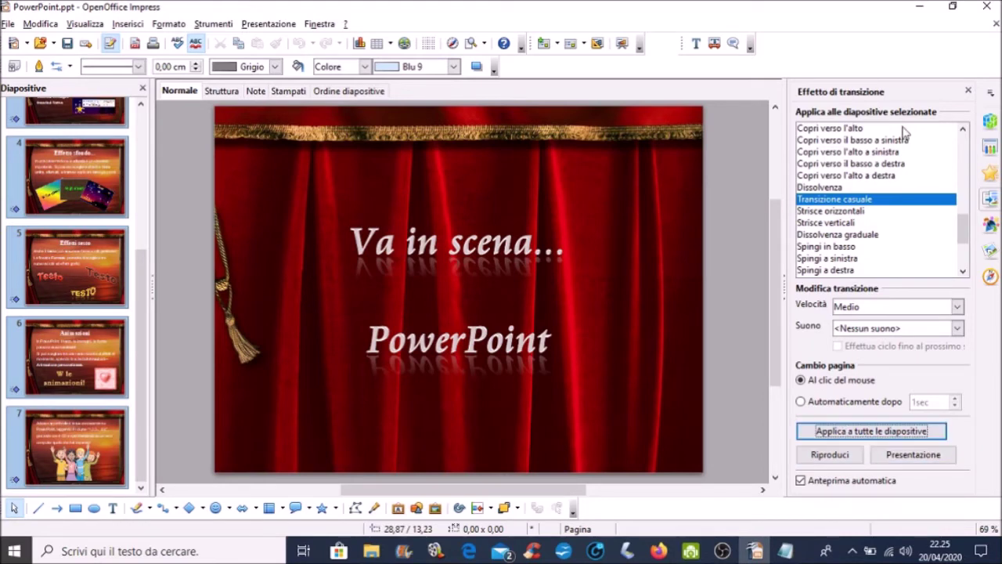
{"action": "left_click", "coordinate": [968, 91]}
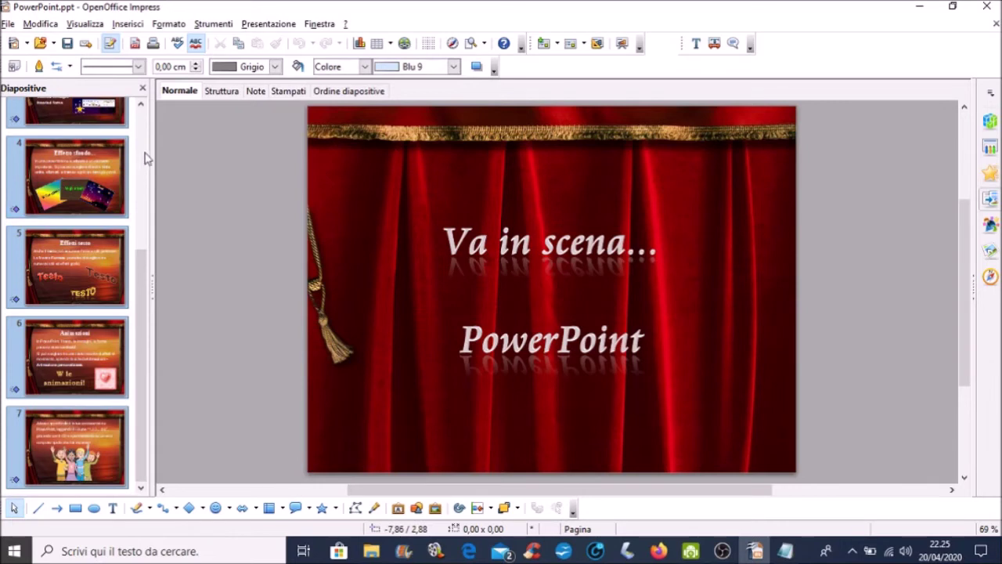
Select the title slide and start the slide show from the beginning.
{"action": "scroll", "coordinate": [143, 263], "scroll_direction": "up", "scroll_amount": 1}
{"action": "scroll", "coordinate": [143, 262], "scroll_direction": "up", "scroll_amount": 5}
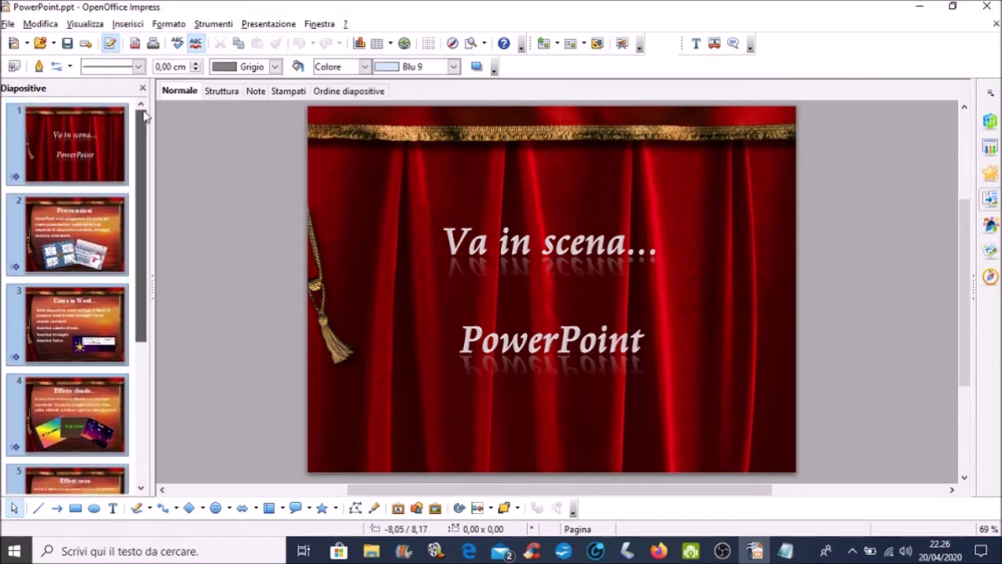
{"action": "left_click", "coordinate": [82, 139]}
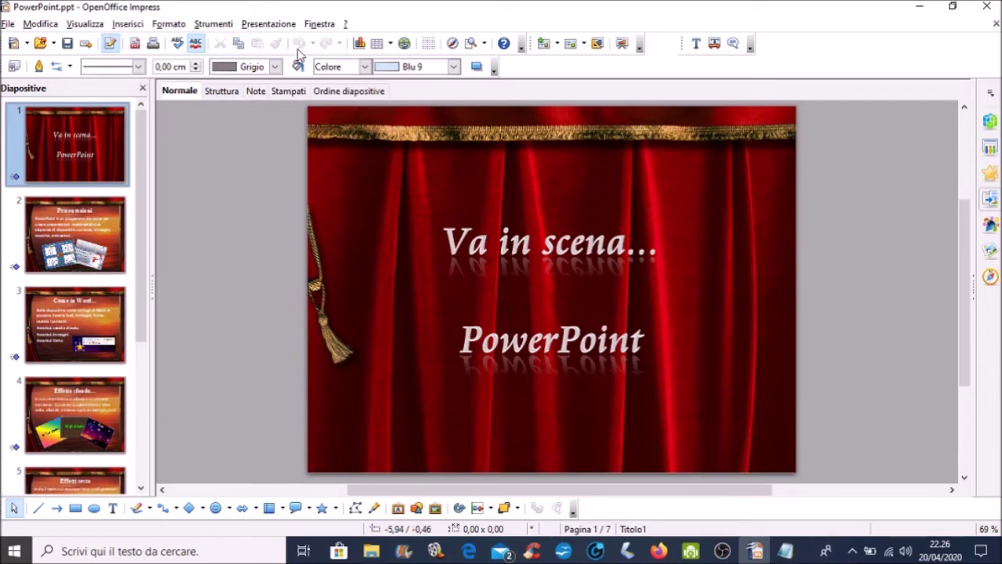
{"action": "left_click", "coordinate": [259, 24]}
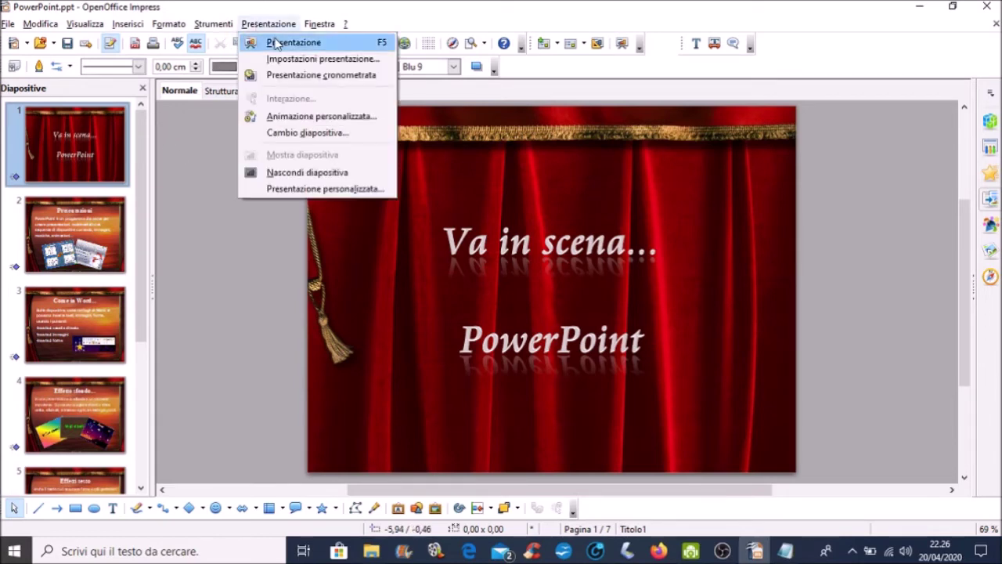
{"action": "left_click", "coordinate": [276, 43]}
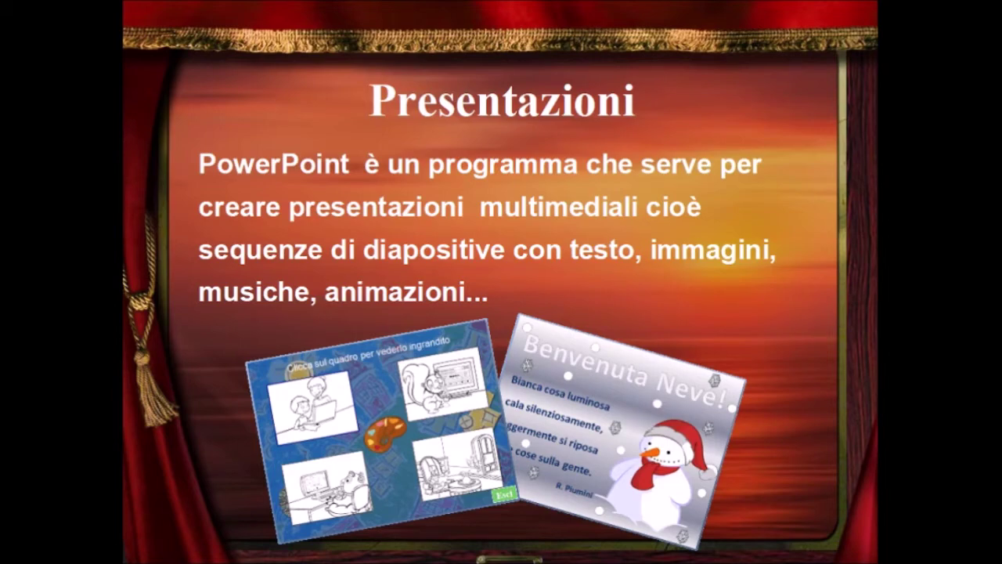
Step forward, back to the title slide, then forward to the 'Come in Word...' slide.
{"action": "left_click", "coordinate": [76, 68]}
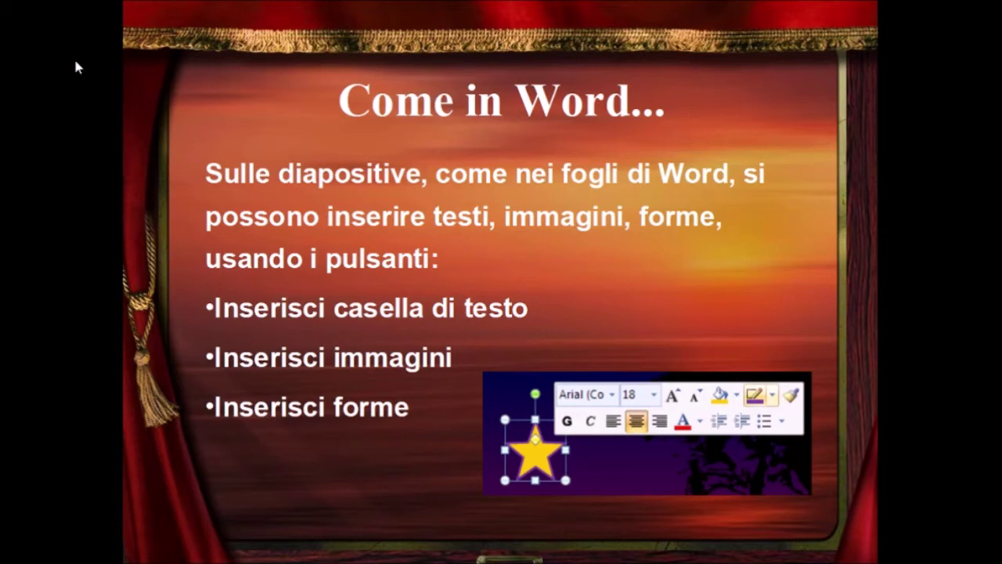
{"action": "key", "text": "Left"}
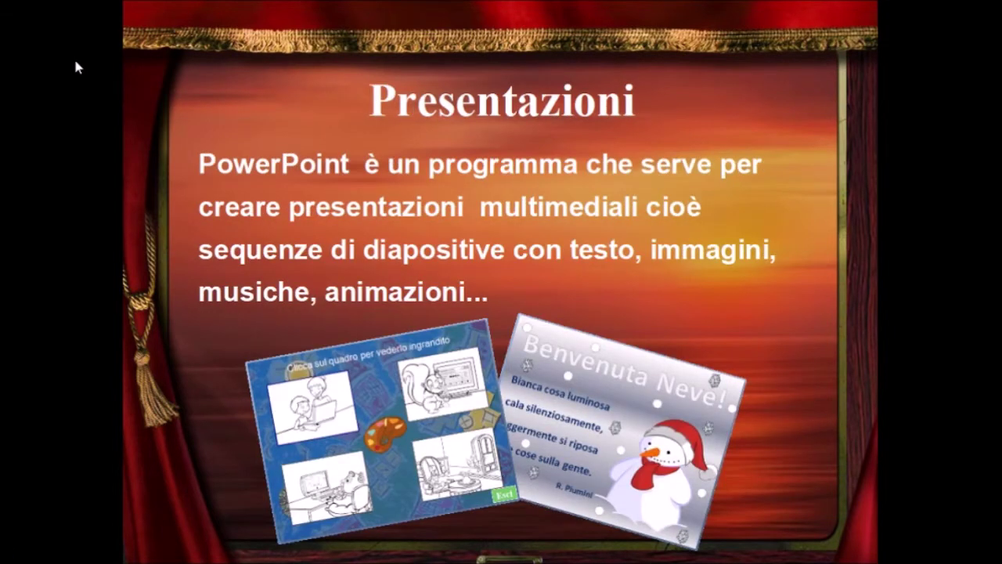
{"action": "key", "text": "Left"}
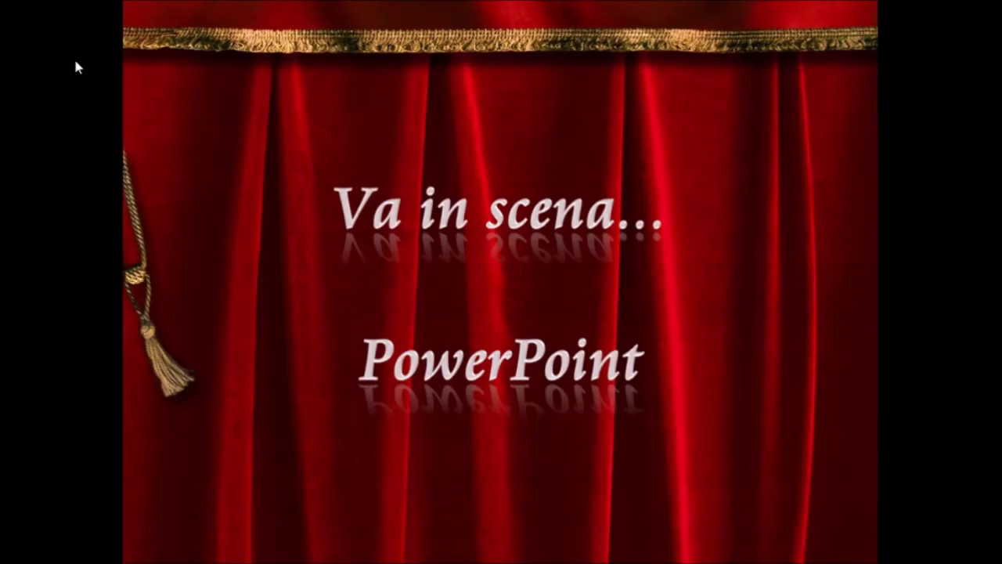
{"action": "key", "text": "Right"}
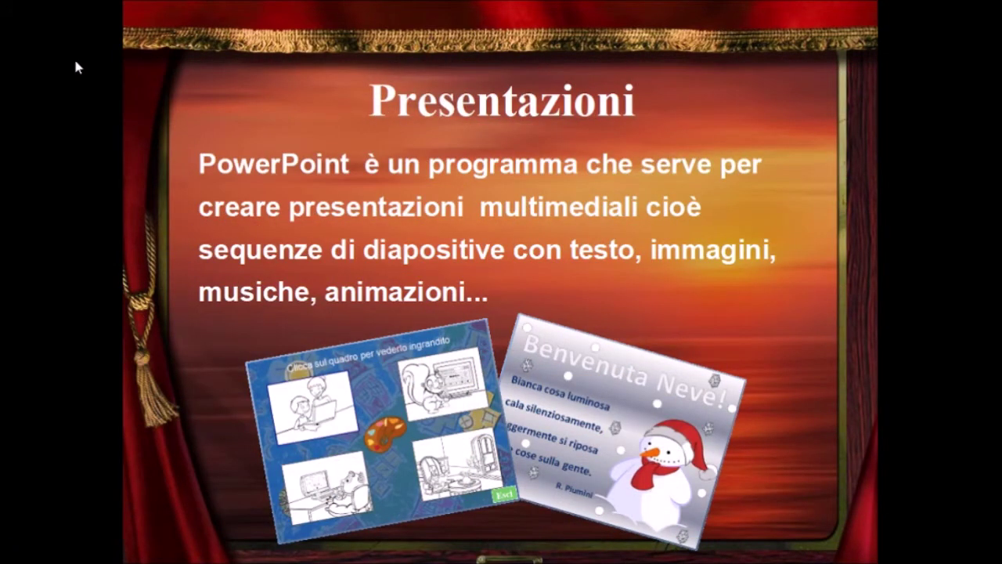
{"action": "key", "text": "Right"}
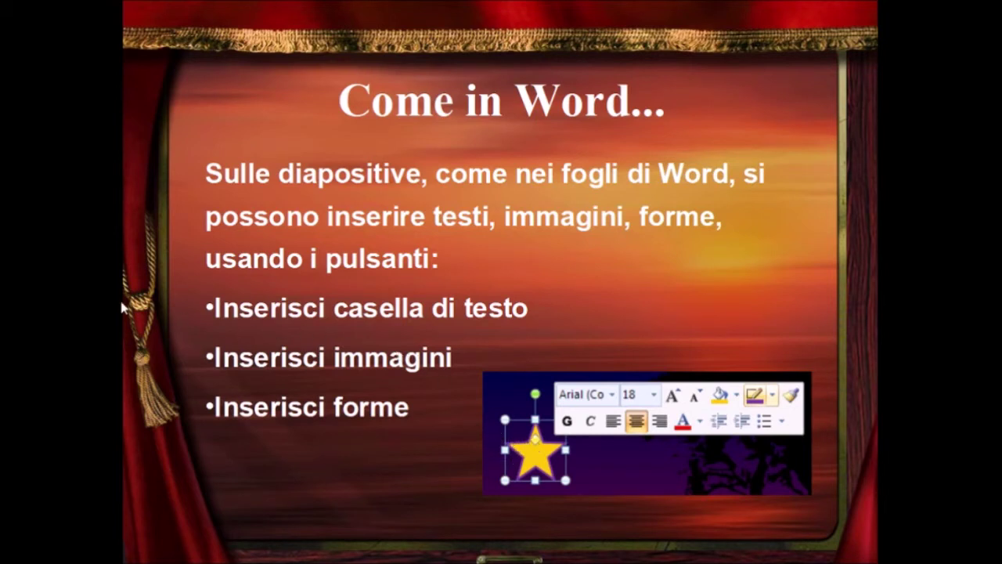
Advance past 'Effetto sfondo...' to the 'Effetti testo' word-art slide.
{"action": "left_click", "coordinate": [92, 295]}
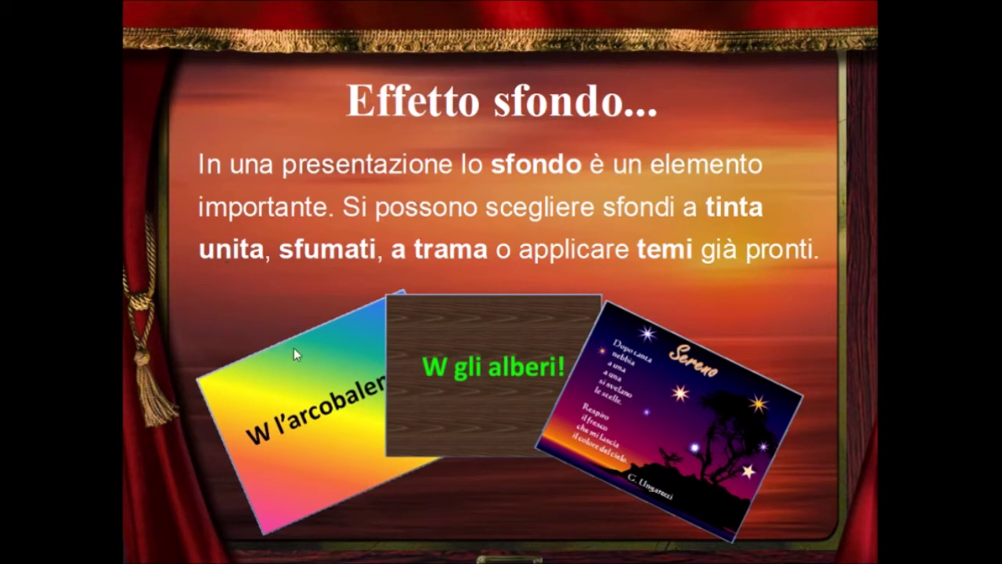
{"action": "left_click", "coordinate": [309, 316]}
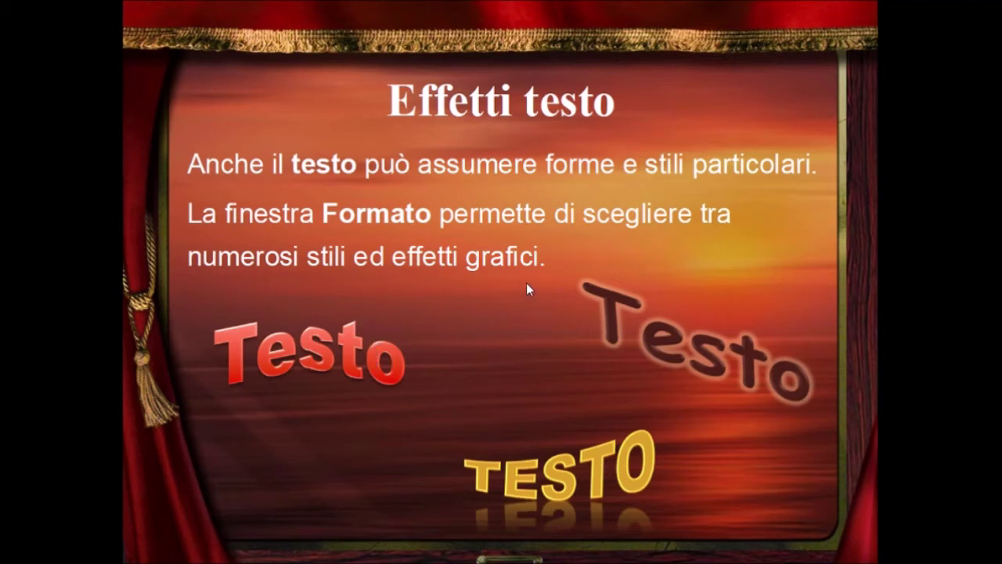
Advance to the Animazioni slide, play the heart animation, and go past the children slide to the black end screen.
{"action": "left_click", "coordinate": [908, 264]}
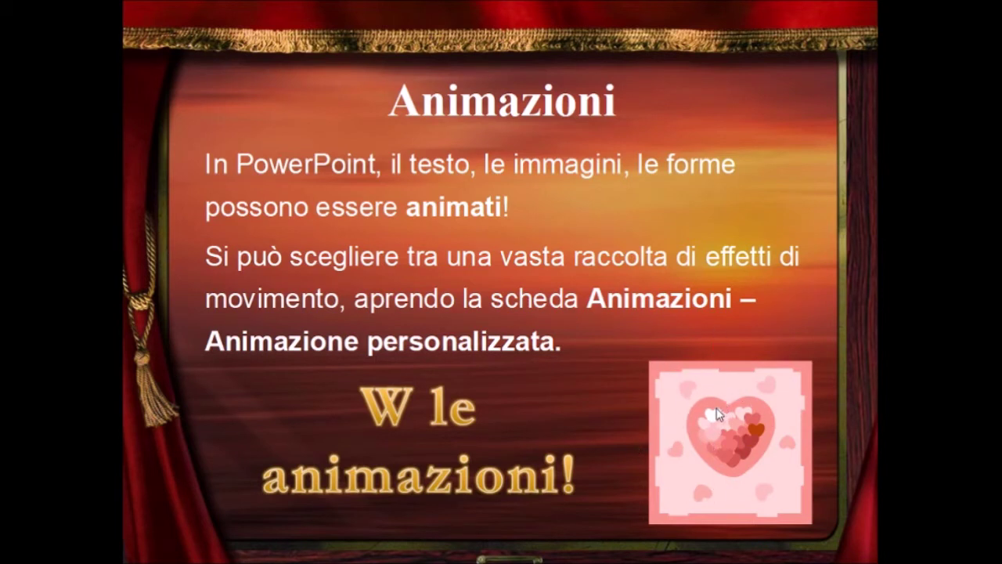
{"action": "left_click", "coordinate": [746, 202]}
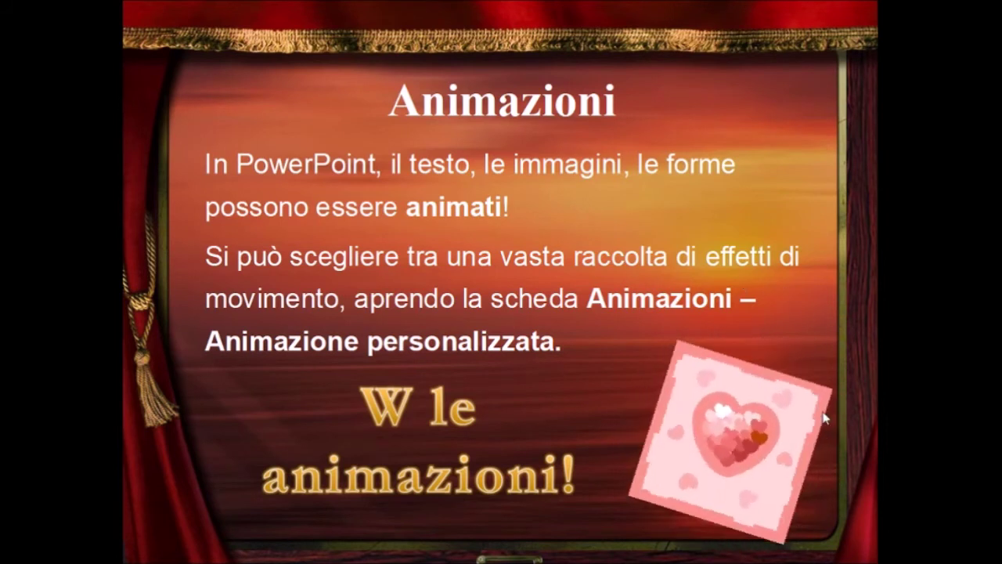
{"action": "left_click", "coordinate": [808, 273]}
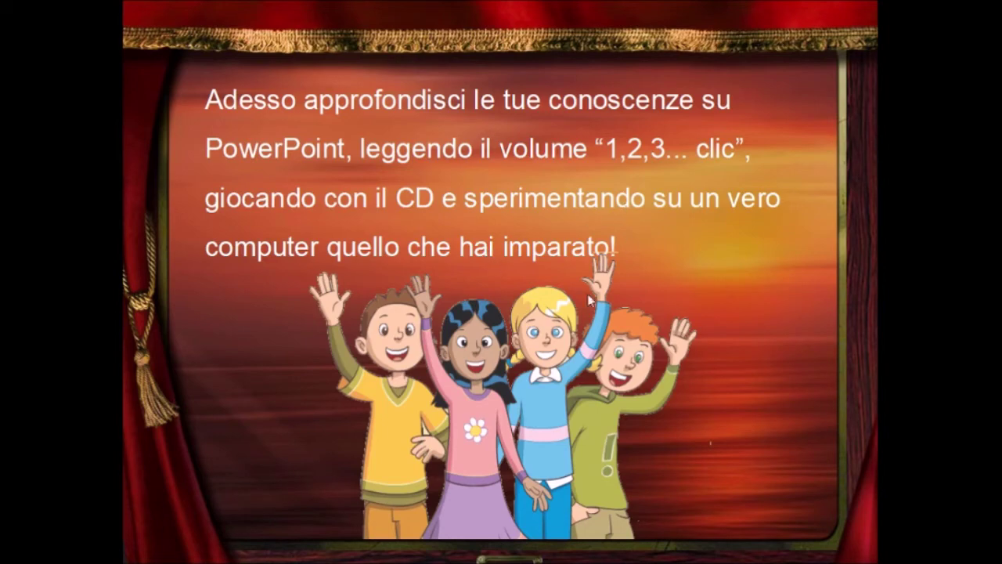
{"action": "left_click", "coordinate": [619, 267]}
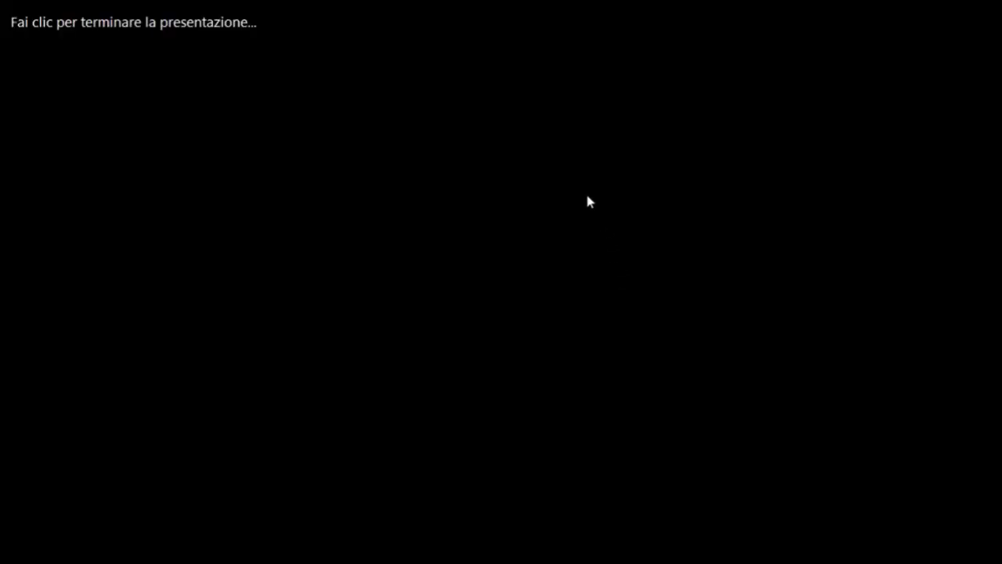
Exit the slideshow, save the changes to PowerPoint.ppt with Salva, and quit Impress.
{"action": "left_click", "coordinate": [585, 196]}
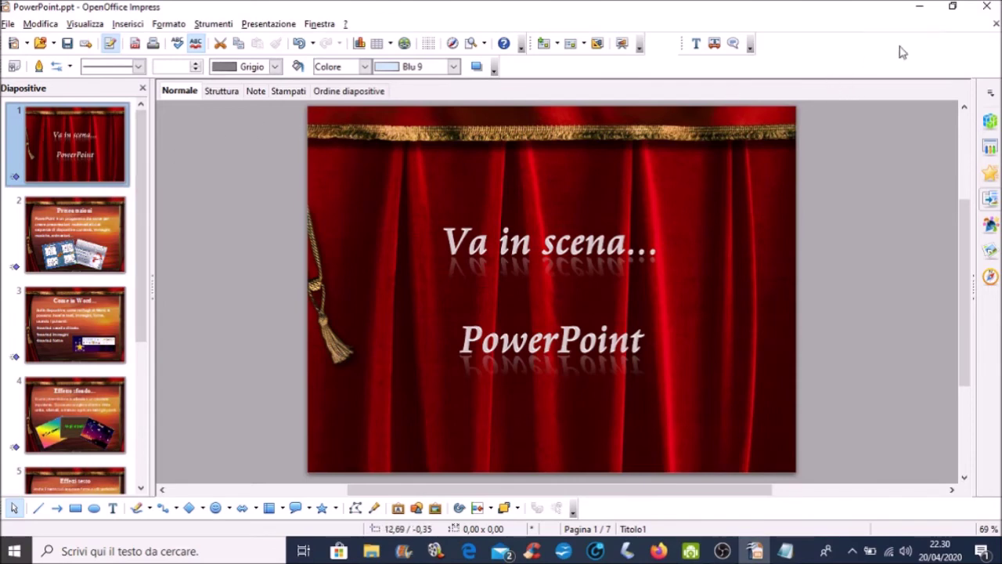
{"action": "left_click", "coordinate": [987, 6]}
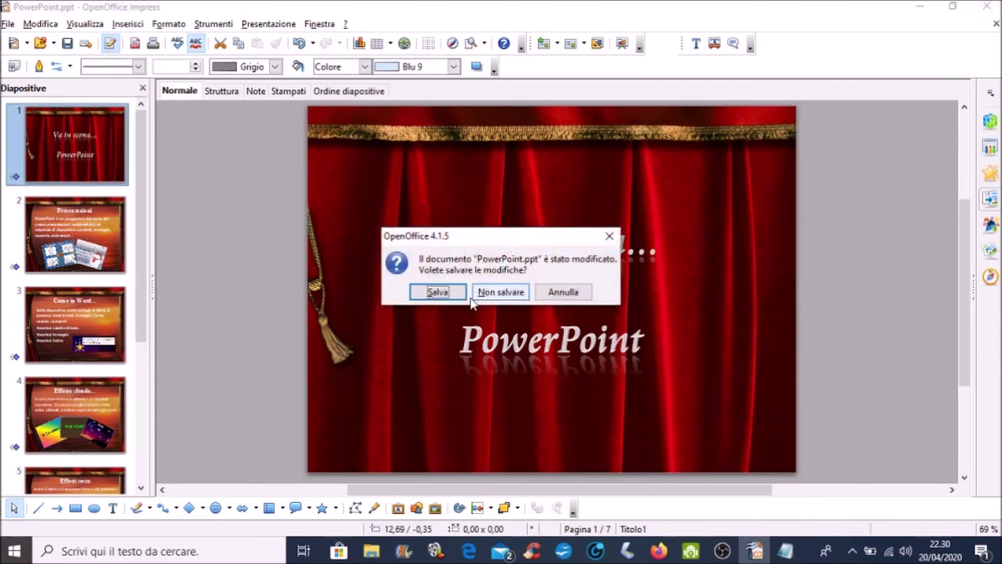
{"action": "left_click", "coordinate": [438, 292]}
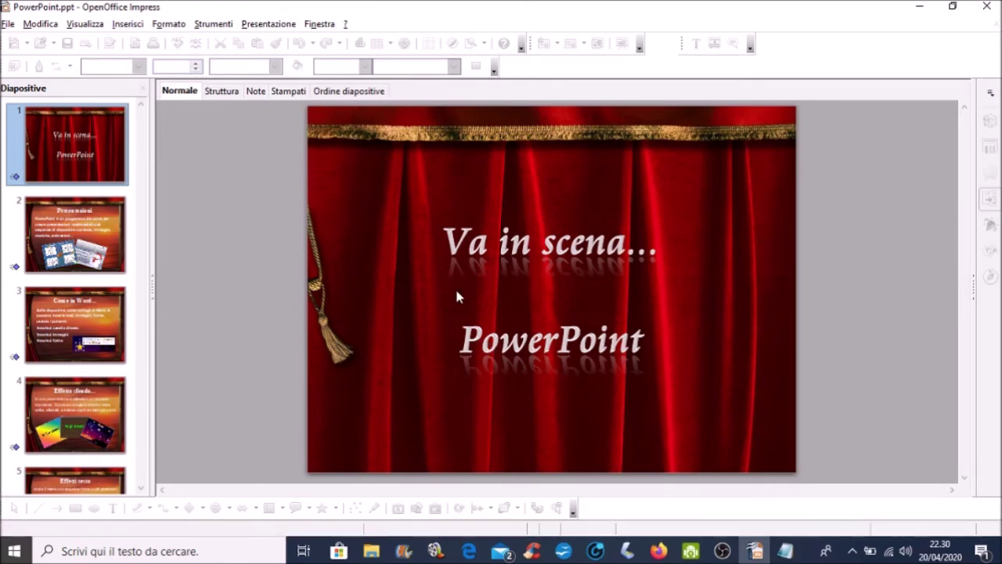
{"action": "key", "text": "alt+F4"}
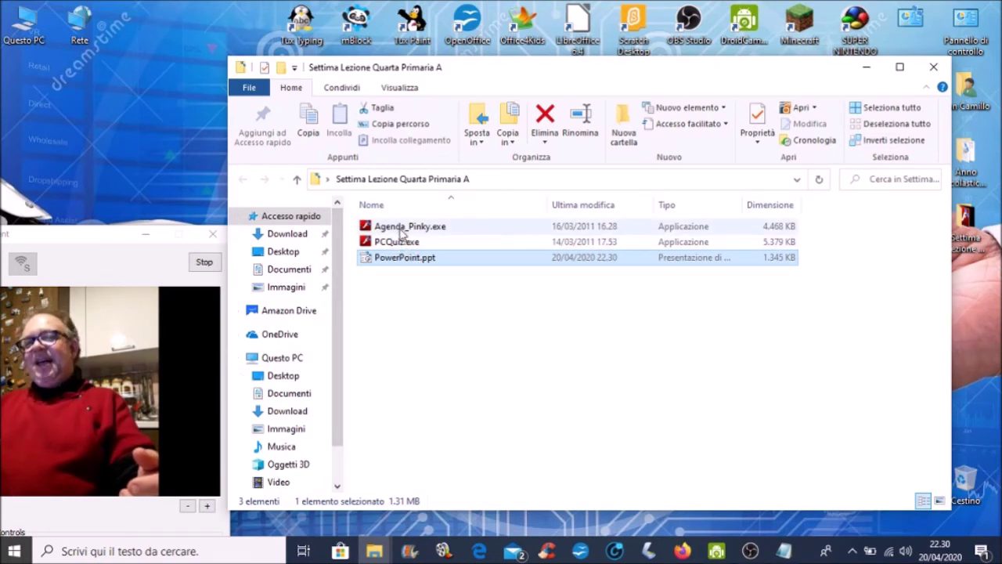
Run Agenda_Pinky.exe from the Settima Lezione Quarta Primaria A folder.
{"action": "mouse_move", "coordinate": [403, 228]}
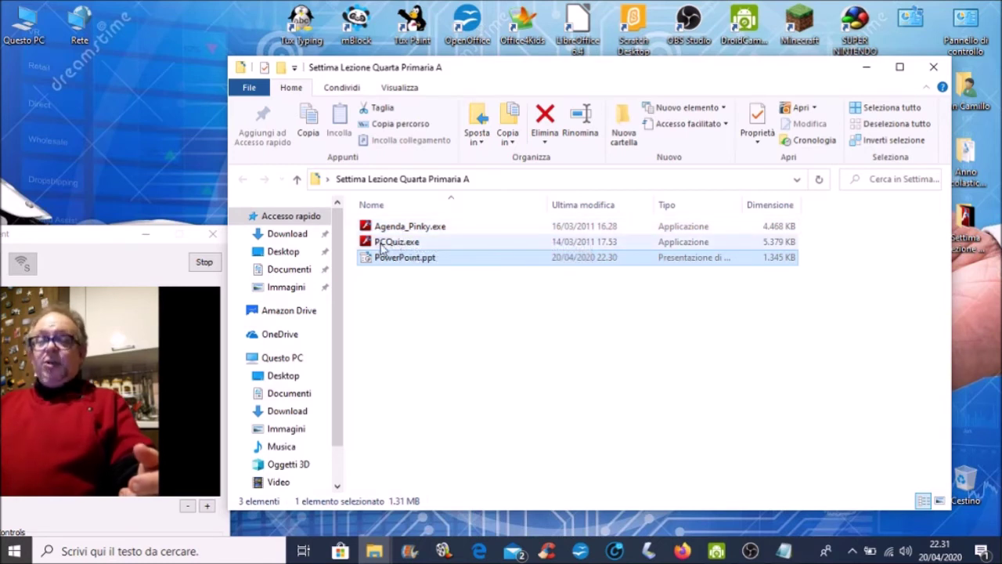
{"action": "mouse_move", "coordinate": [382, 247]}
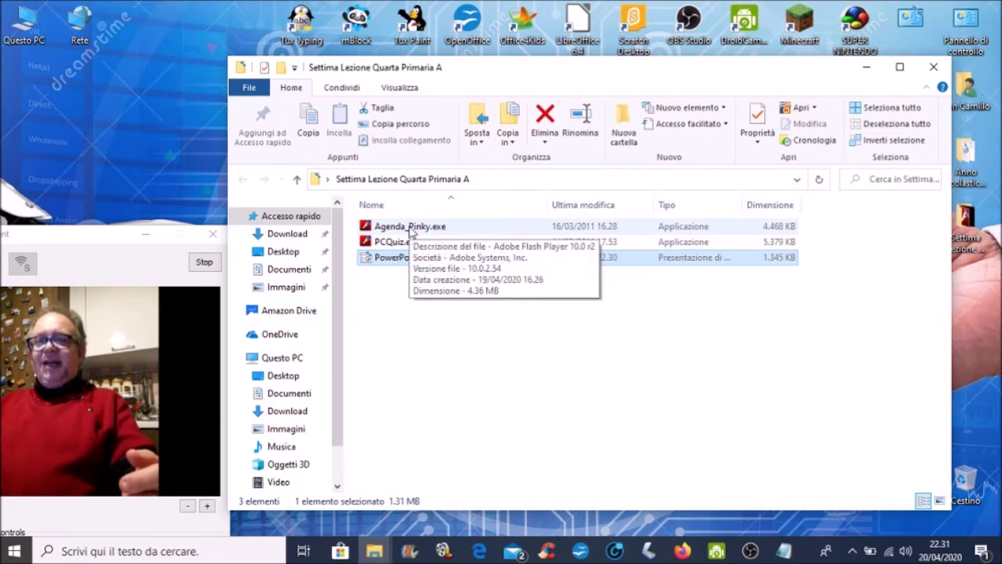
{"action": "double_click", "coordinate": [409, 228]}
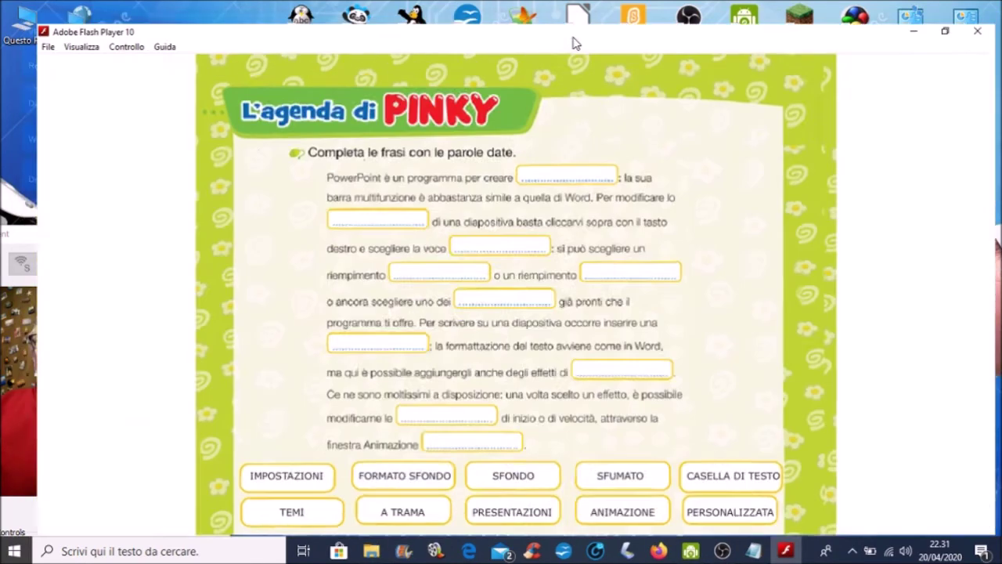
Maximize the Agenda di Pinky window and put SFONDO and IMPOSTAZIONI in the first two blanks.
{"action": "left_click", "coordinate": [561, 28]}
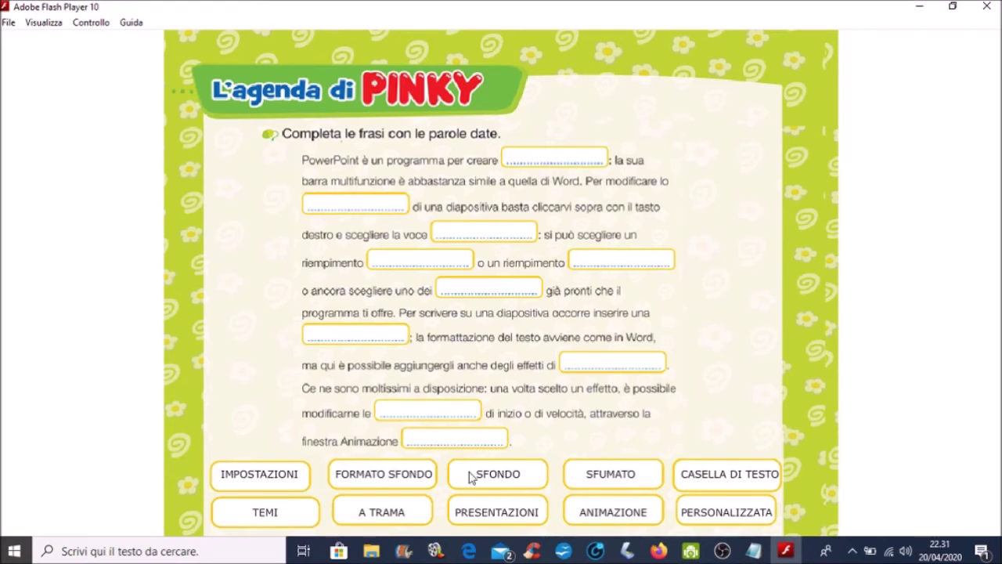
{"action": "left_click_drag", "start_coordinate": [491, 484], "coordinate": [520, 365]}
{"action": "left_click_drag", "start_coordinate": [521, 365], "coordinate": [536, 168]}
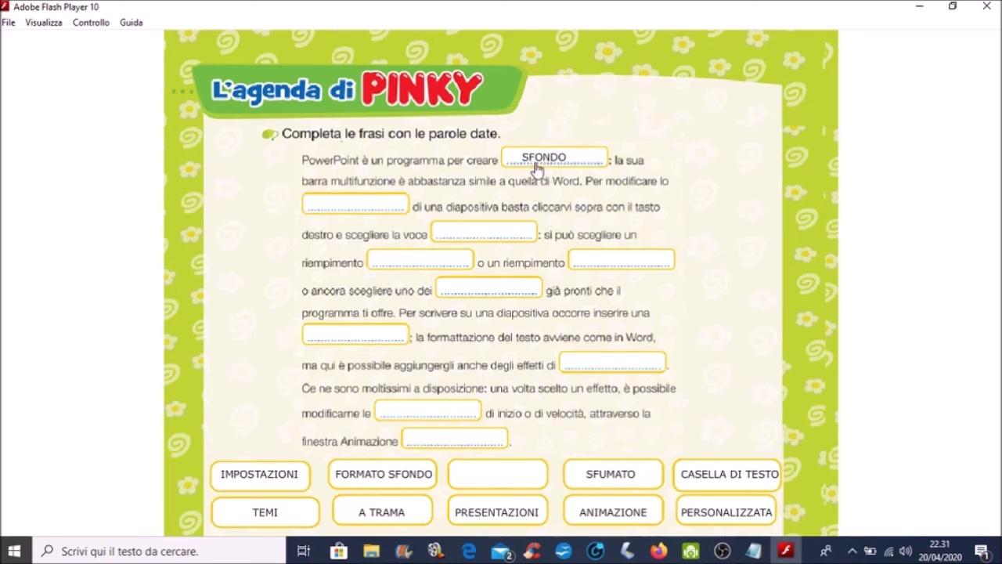
{"action": "left_click_drag", "start_coordinate": [536, 168], "coordinate": [536, 168]}
{"action": "left_click_drag", "start_coordinate": [536, 169], "coordinate": [536, 169]}
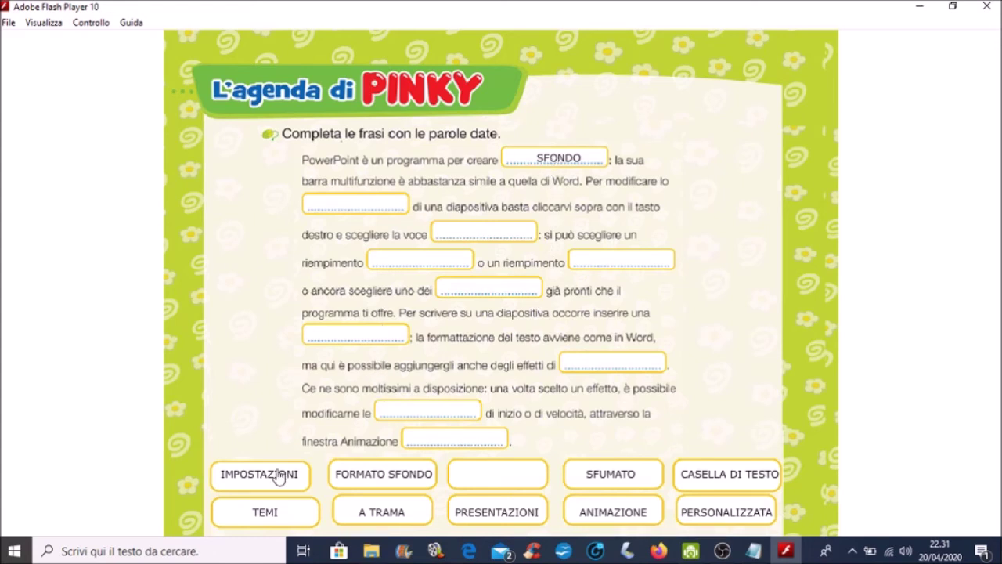
{"action": "left_click_drag", "start_coordinate": [276, 481], "coordinate": [378, 223]}
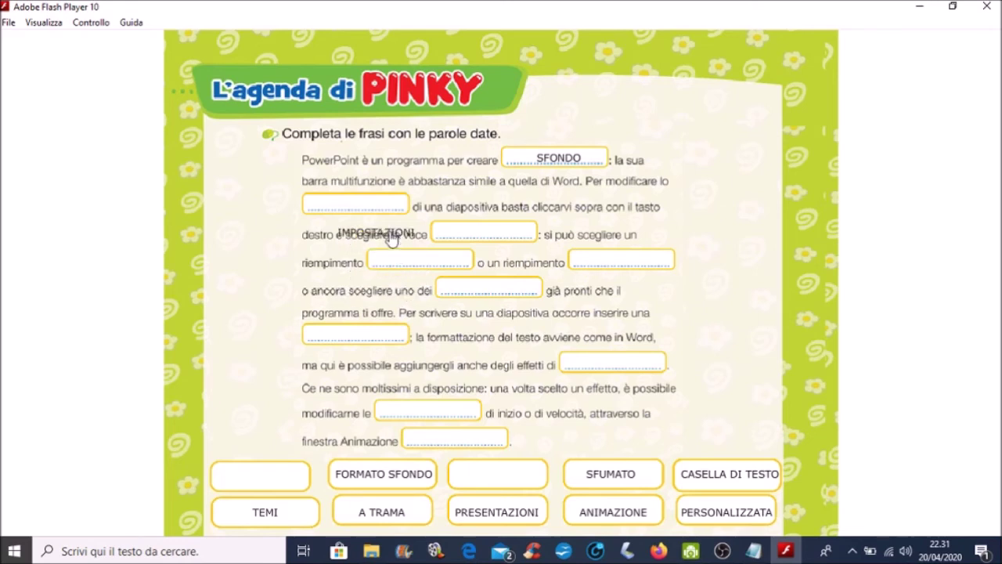
{"action": "left_click_drag", "start_coordinate": [378, 223], "coordinate": [374, 213]}
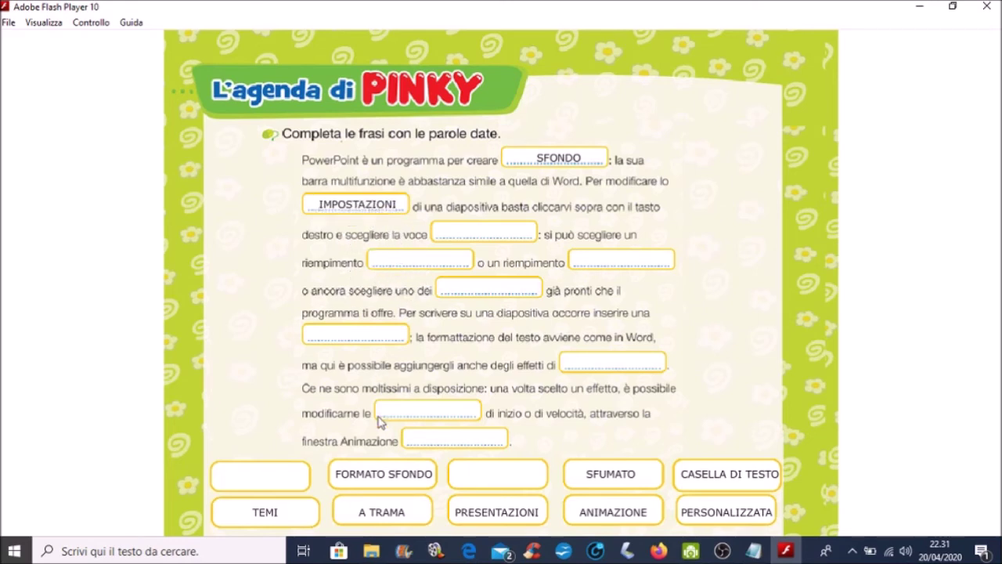
Fill the next blanks with FORMATO SFONDO, A TRAMA, TEMI, SFUMATO and CASELLA DI TESTO.
{"action": "left_click_drag", "start_coordinate": [368, 476], "coordinate": [473, 237]}
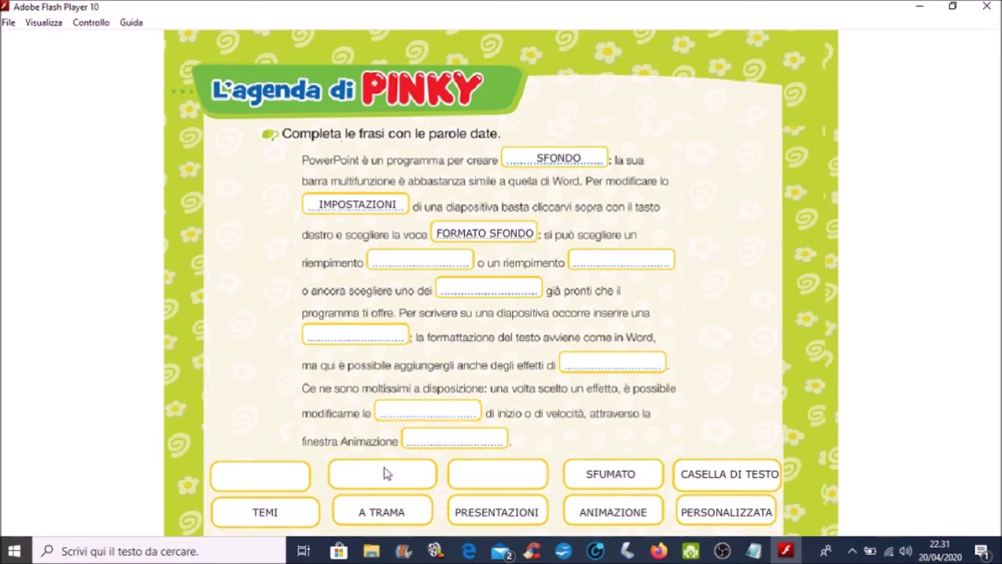
{"action": "left_click_drag", "start_coordinate": [364, 512], "coordinate": [405, 270]}
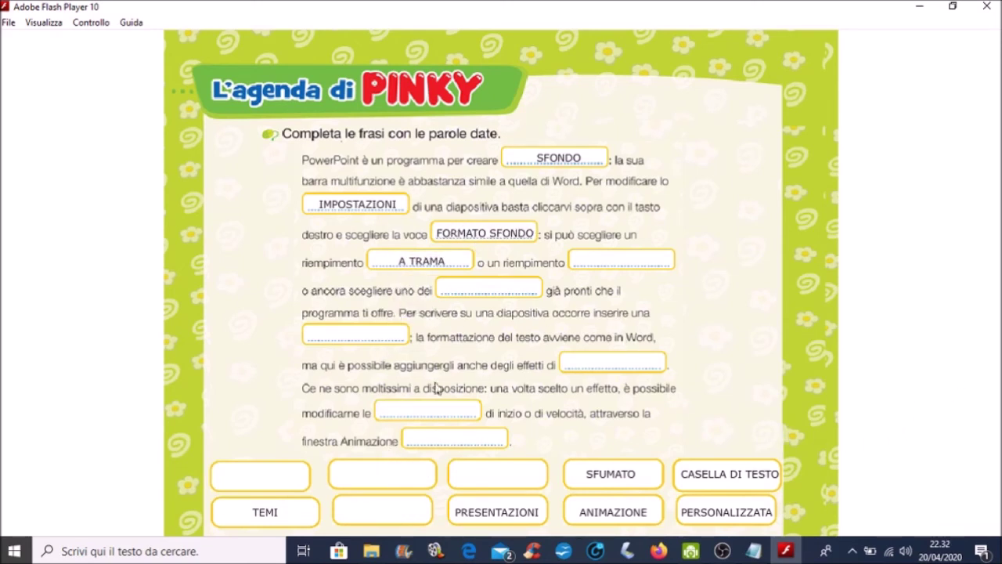
{"action": "left_click_drag", "start_coordinate": [279, 512], "coordinate": [618, 266]}
{"action": "mouse_move", "coordinate": [613, 483]}
{"action": "left_mouse_down"}
{"action": "mouse_move", "coordinate": [593, 423]}
{"action": "mouse_move", "coordinate": [494, 291]}
{"action": "left_mouse_up"}
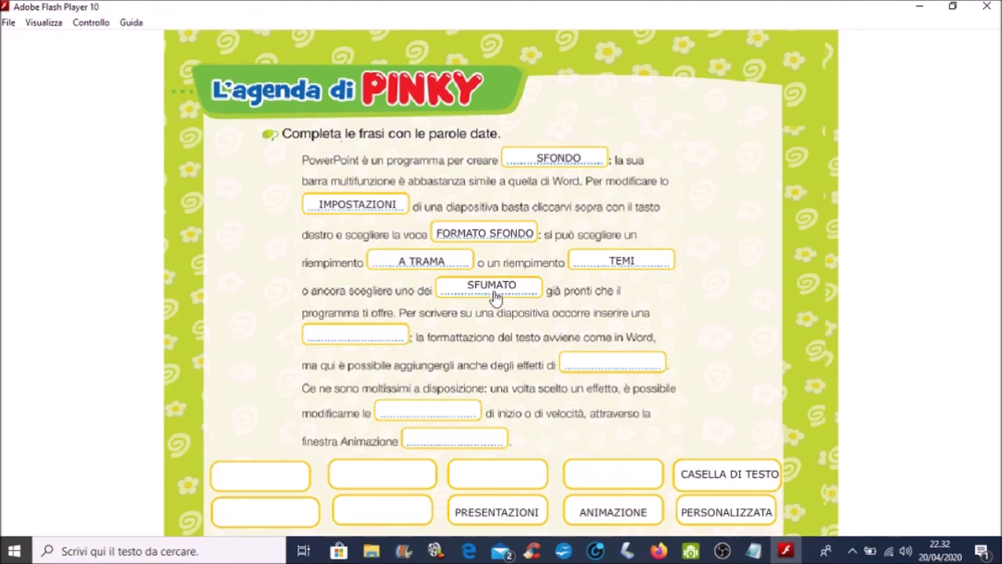
{"action": "left_click_drag", "start_coordinate": [724, 476], "coordinate": [614, 367]}
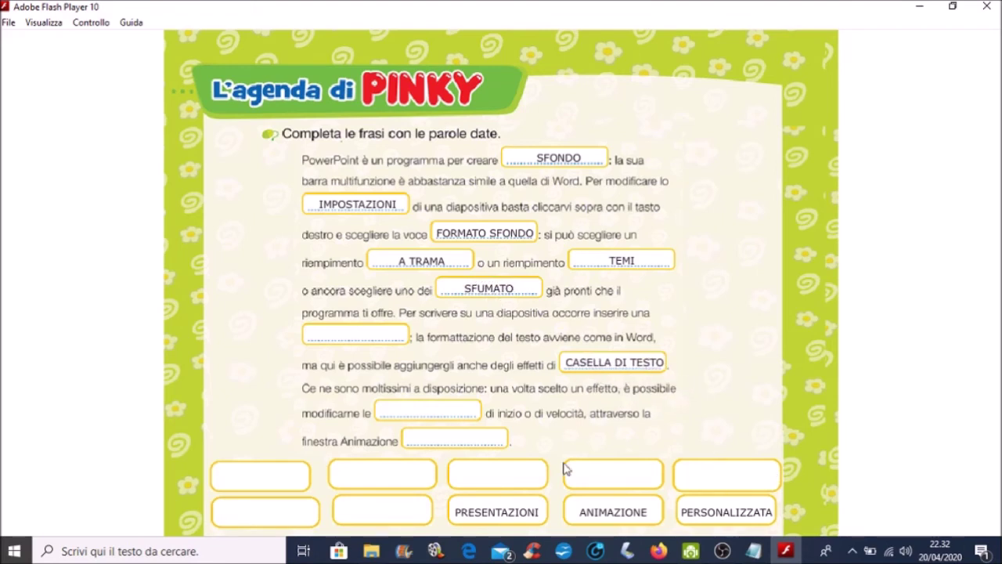
Fill the last blanks with PRESENTAZIONI, ANIMAZIONE and PERSONALIZZATA, then close the exercise.
{"action": "left_click_drag", "start_coordinate": [513, 524], "coordinate": [370, 346]}
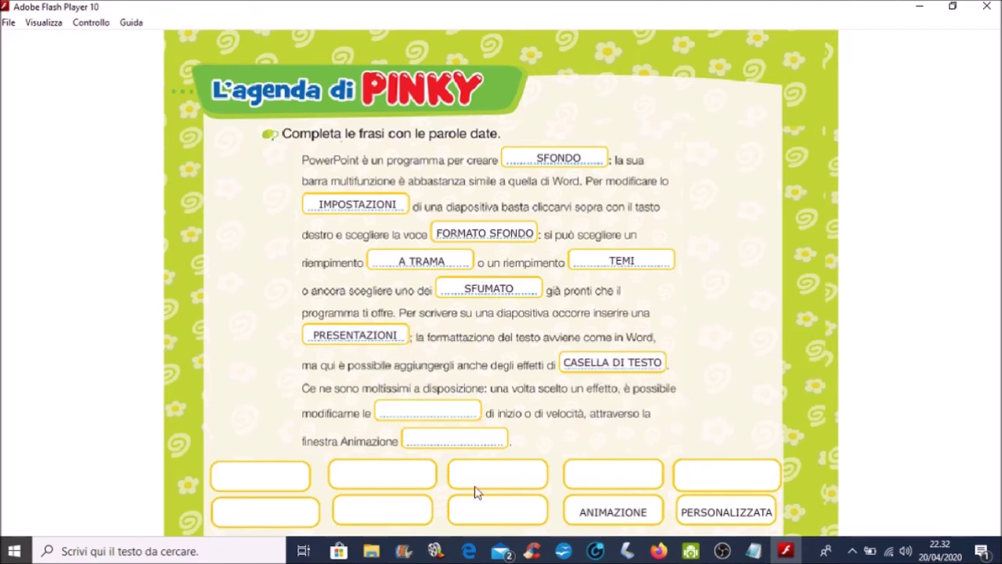
{"action": "left_click_drag", "start_coordinate": [607, 514], "coordinate": [434, 415]}
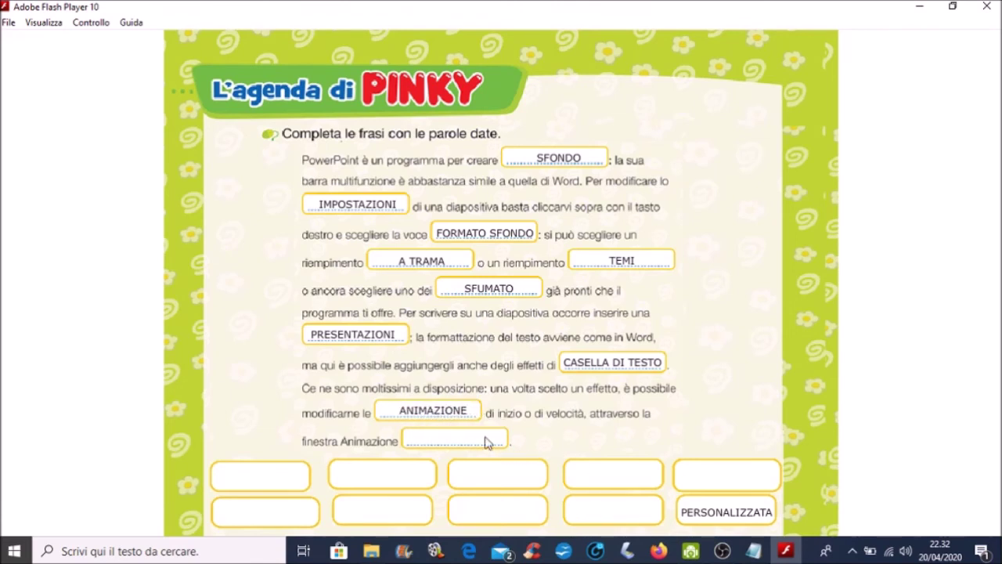
{"action": "left_click_drag", "start_coordinate": [697, 523], "coordinate": [456, 447]}
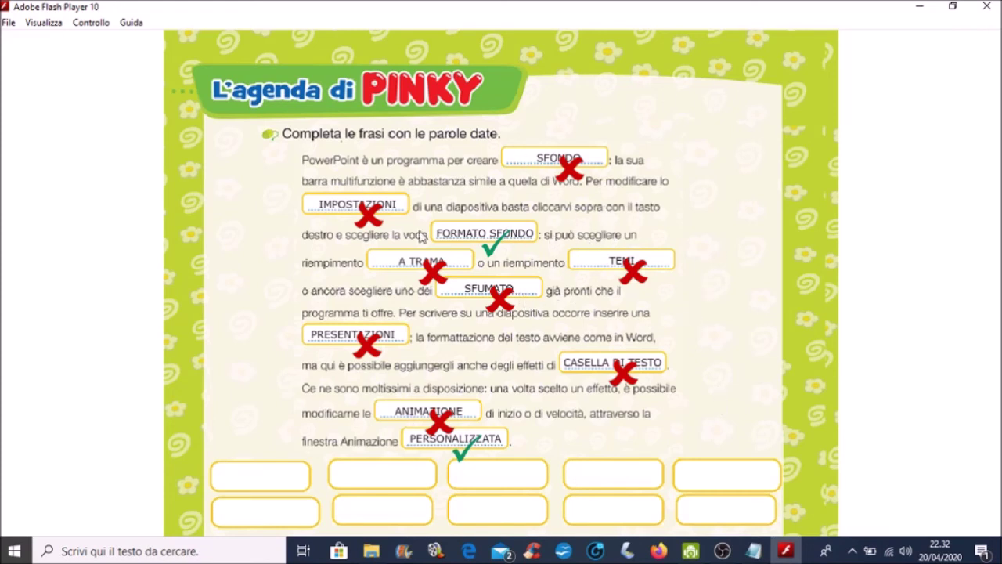
{"action": "left_click", "coordinate": [986, 6]}
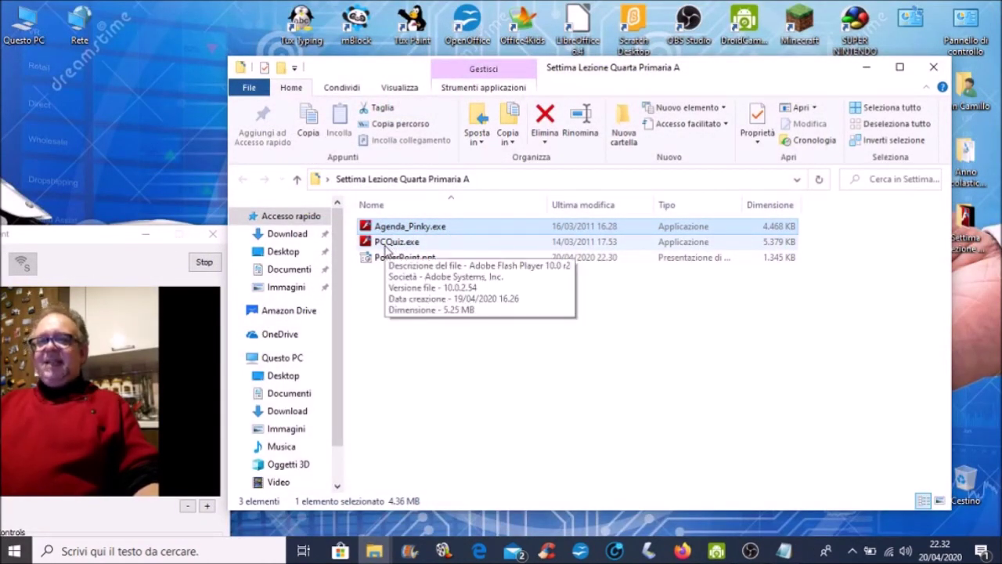
{"action": "double_click", "coordinate": [388, 245]}
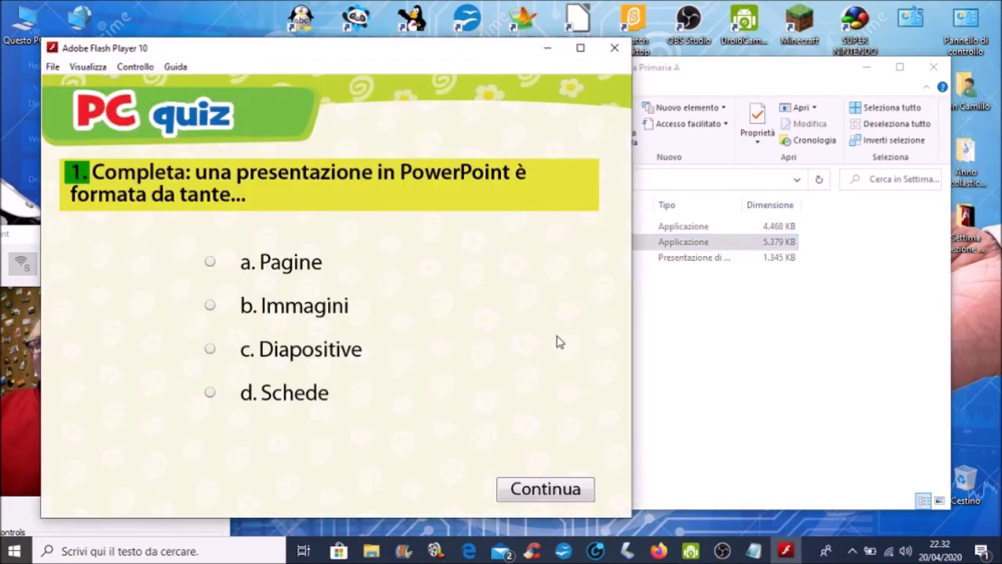
{"action": "left_click", "coordinate": [580, 48]}
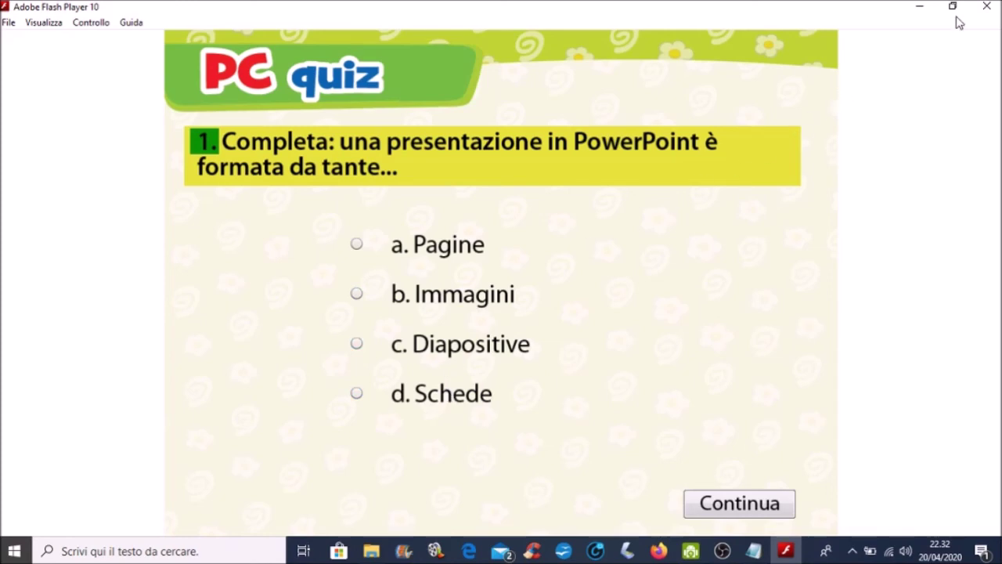
{"action": "left_click", "coordinate": [986, 6]}
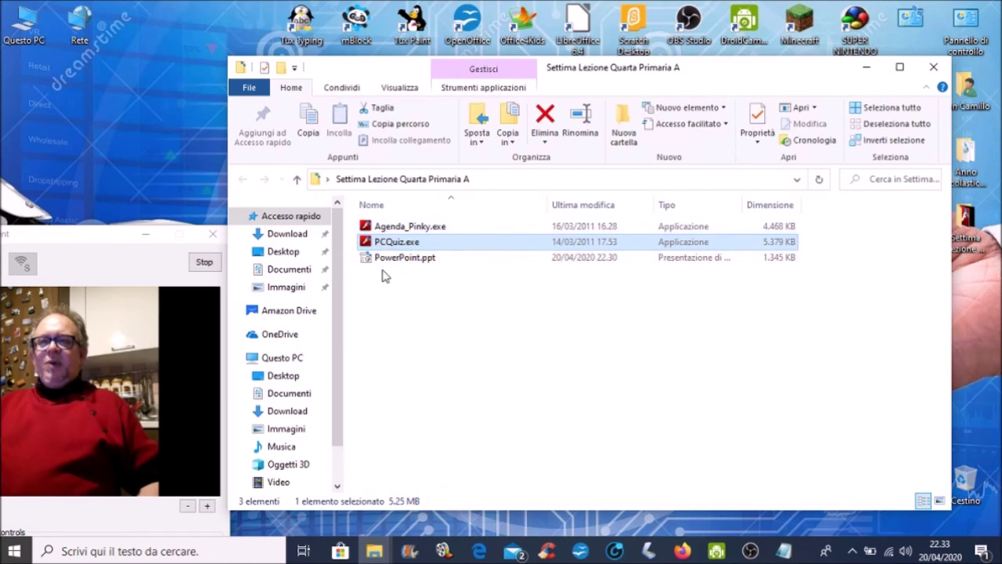
Switch from the lesson folder back to the running OBS Studio window from the taskbar.
{"action": "mouse_move", "coordinate": [401, 239]}
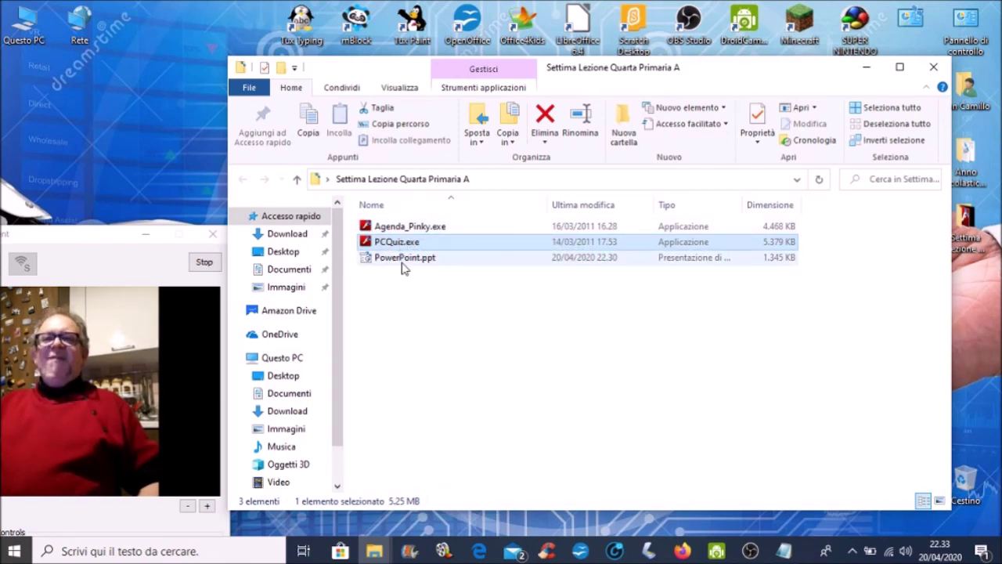
{"action": "mouse_move", "coordinate": [405, 266]}
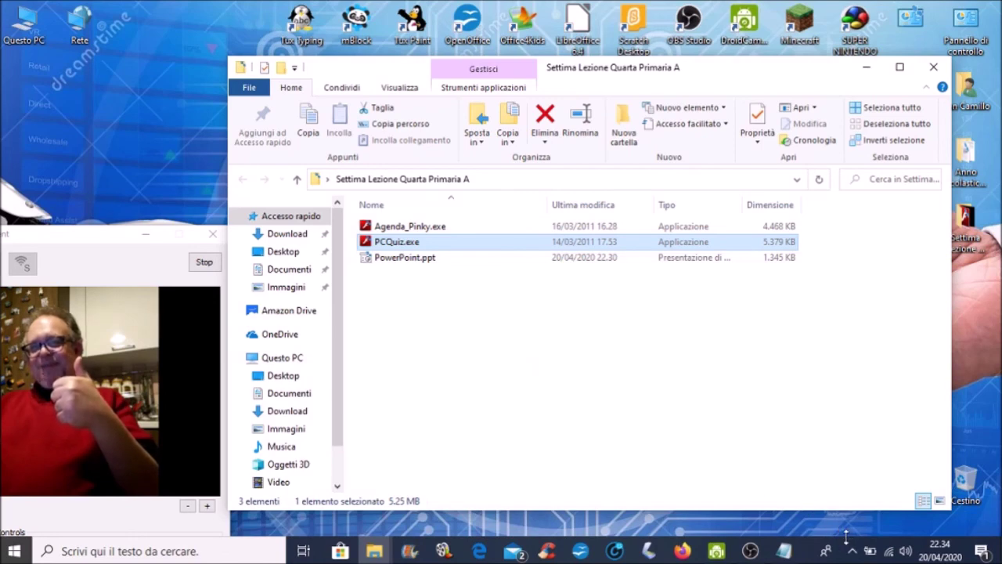
{"action": "left_click", "coordinate": [753, 551]}
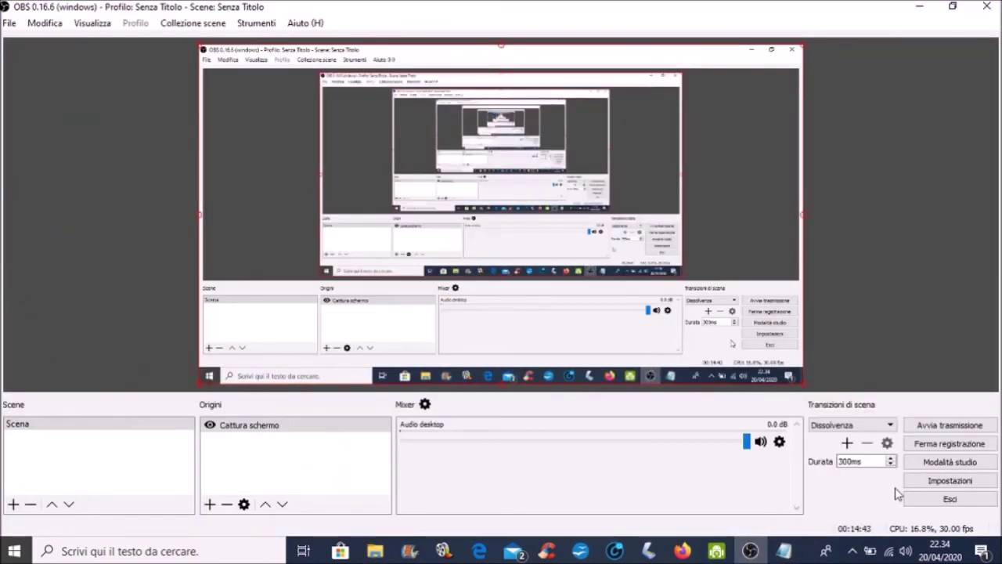